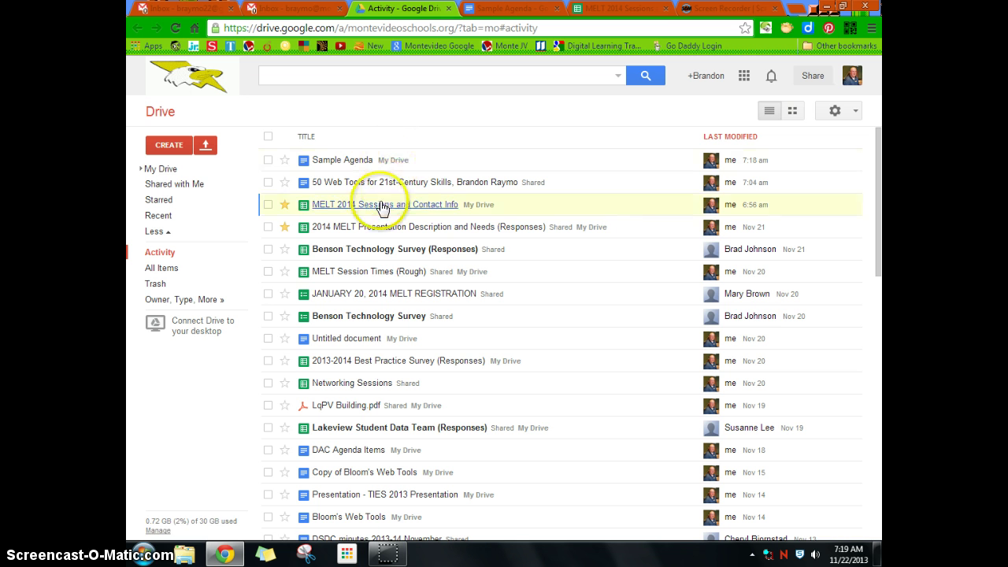
Open the Skeletal Links document from the Drive file list, checking the Sample Agenda document as well
scroll(489, 298, down, 5)
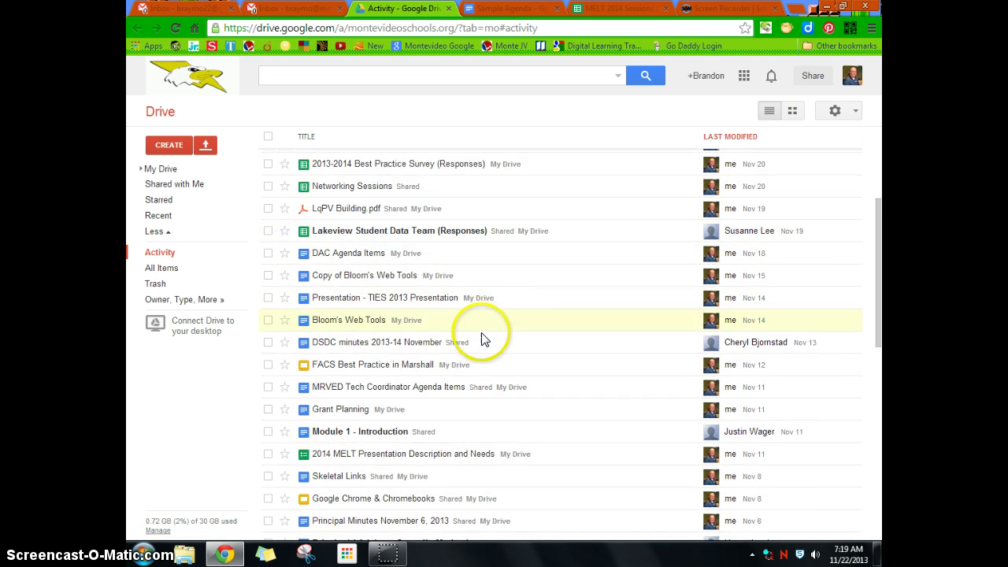
scroll(451, 354, down, 2)
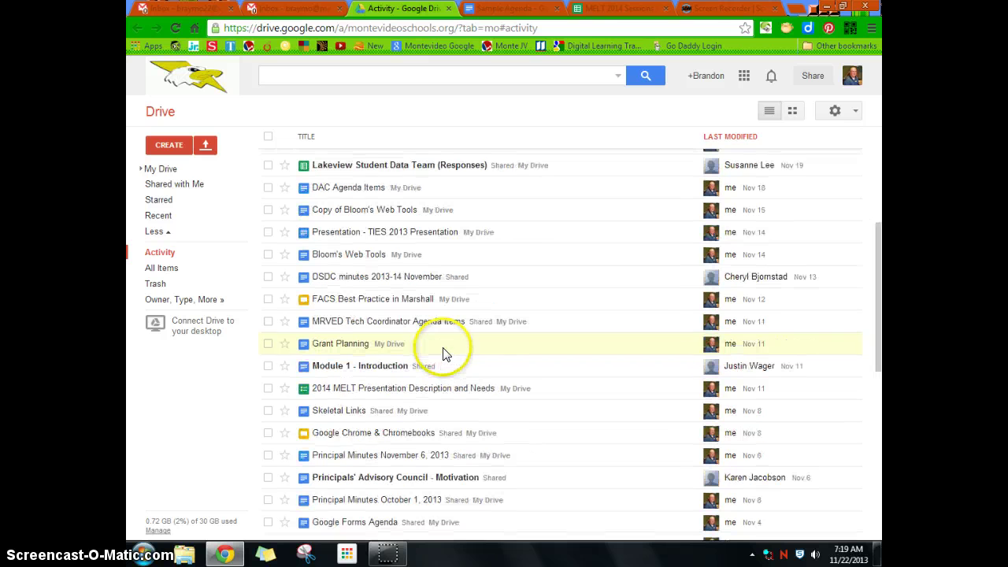
click(327, 410)
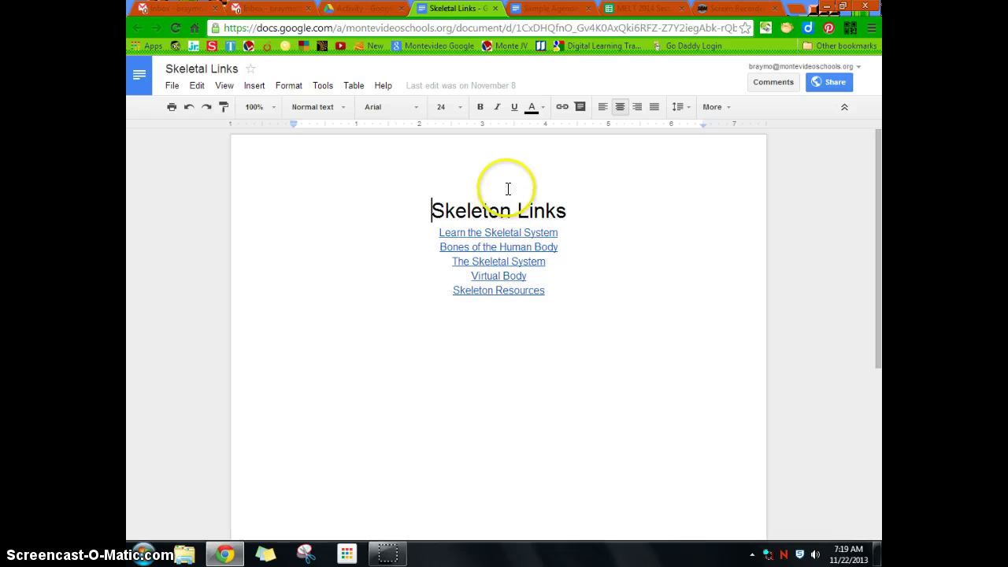
click(544, 8)
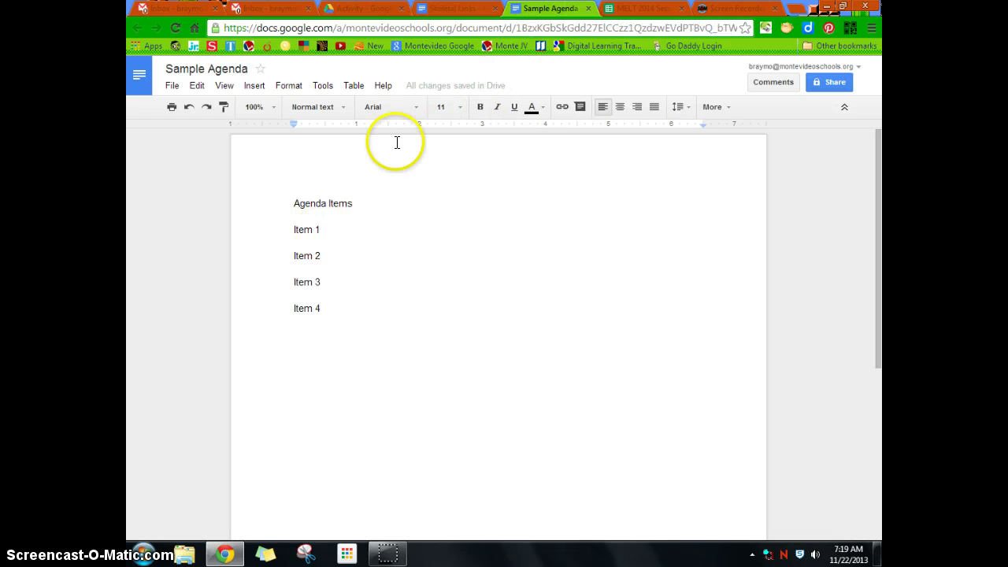
click(447, 9)
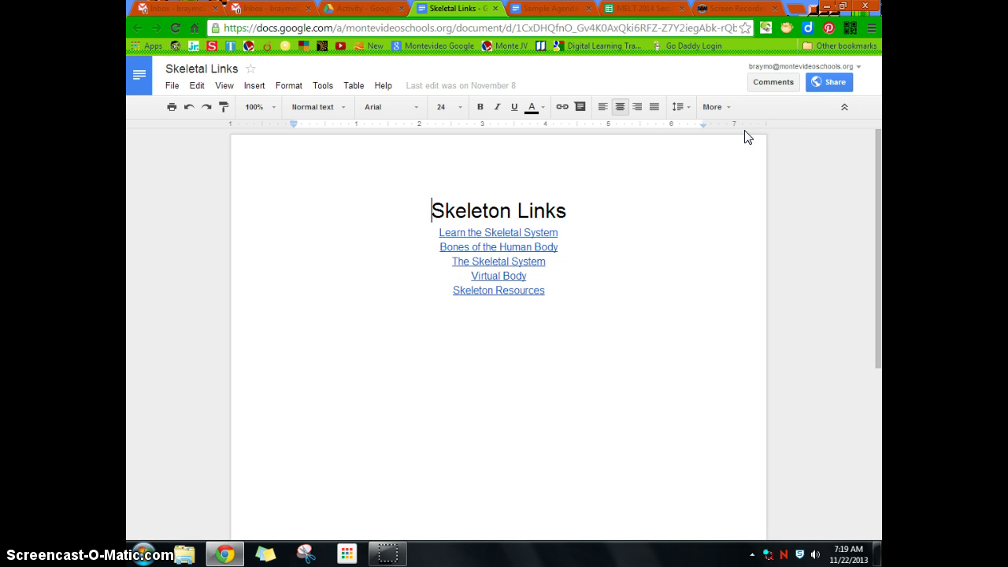
Save the Skeletal Links document's sharing visibility as Public on the web with Can view access
click(831, 82)
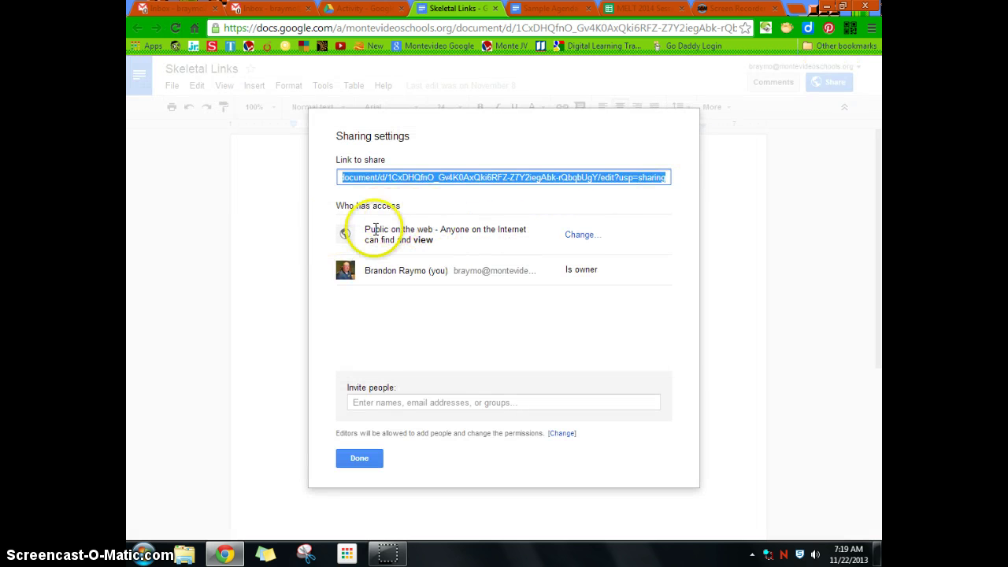
click(583, 236)
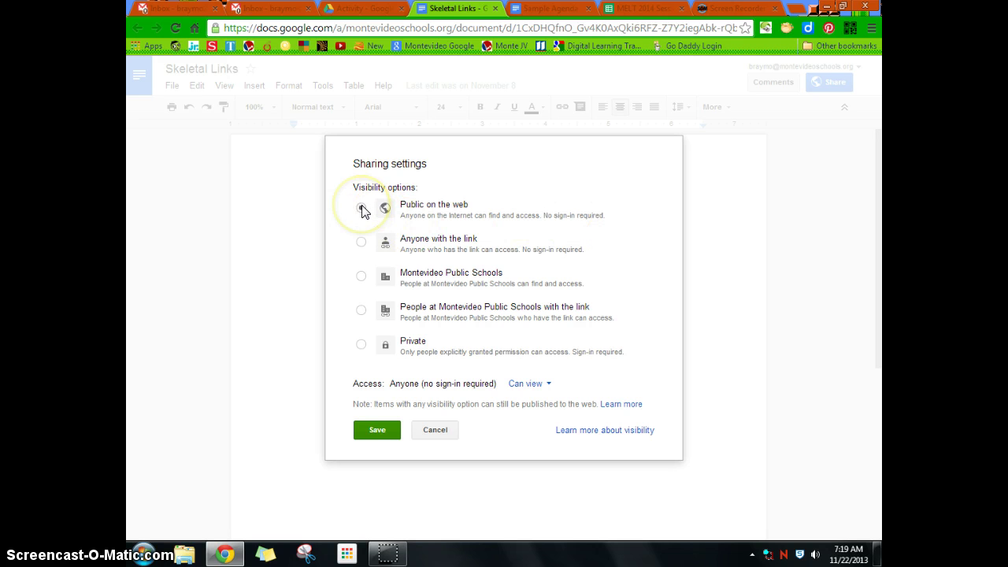
click(375, 432)
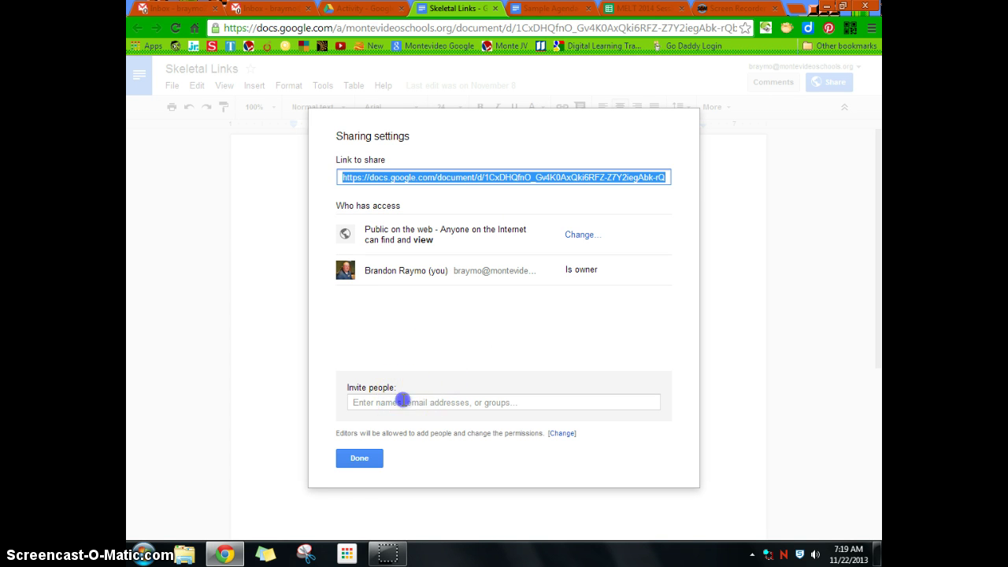
click(403, 402)
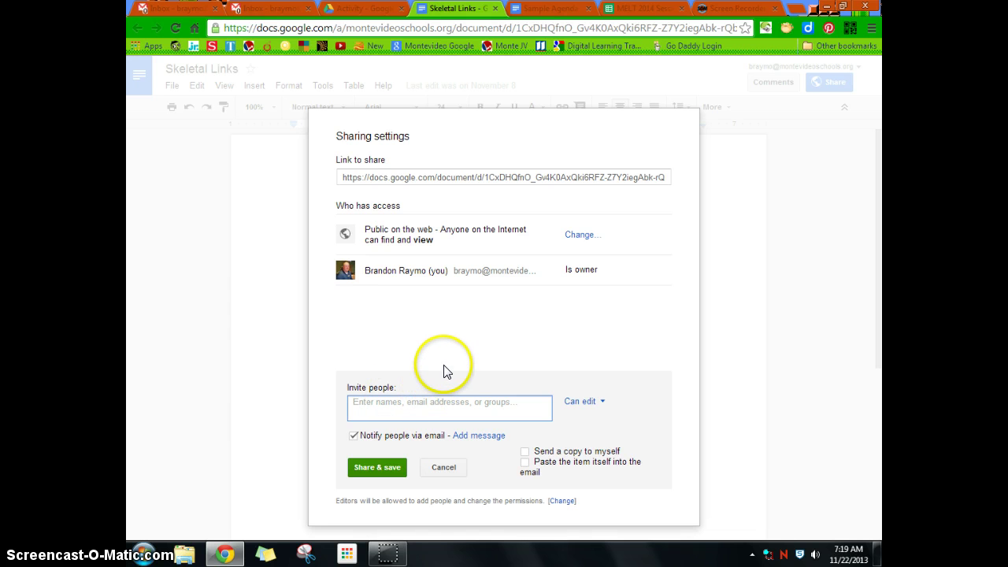
click(571, 235)
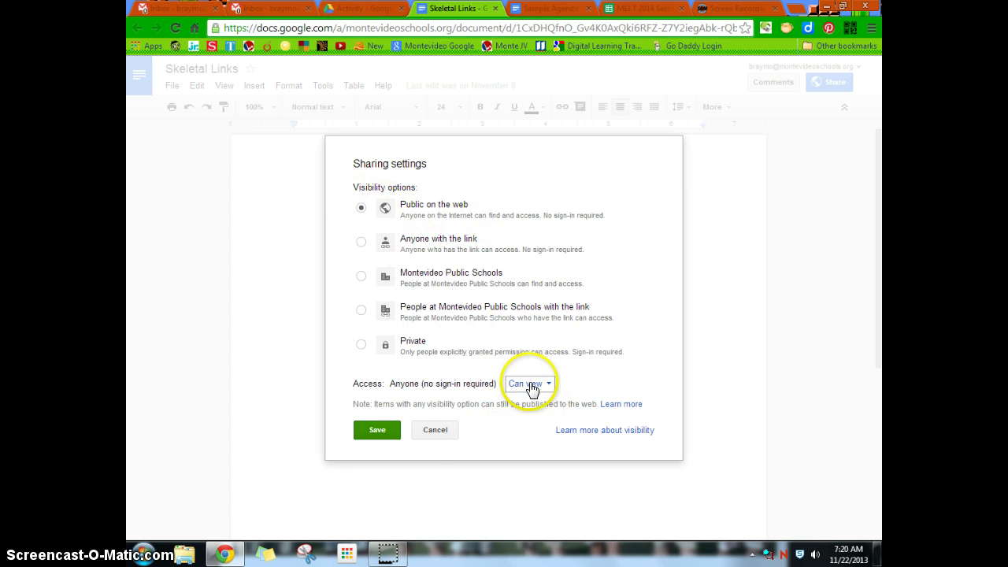
click(392, 432)
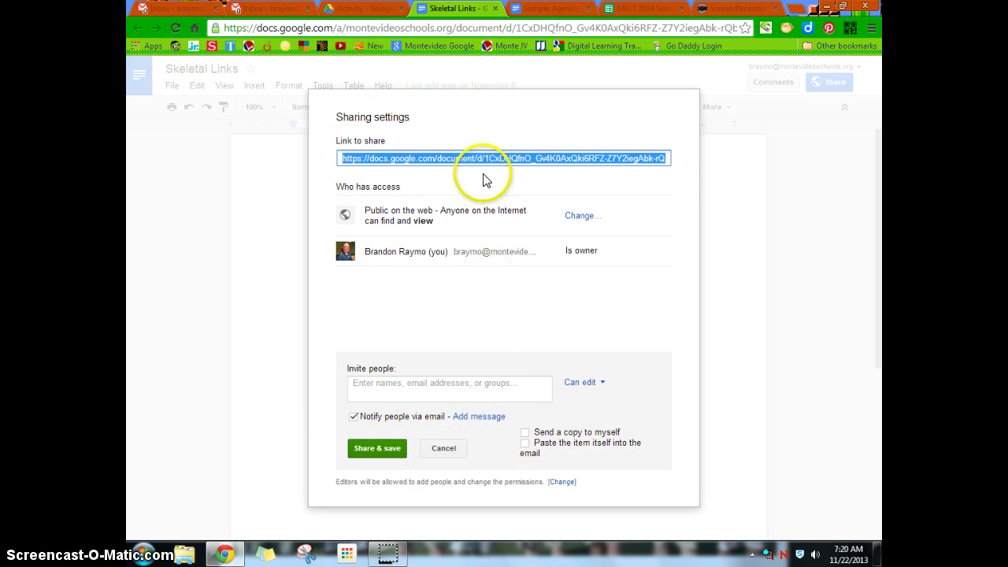
Copy the full sharing link of the Skeletal Links document from its sharing settings
click(363, 163)
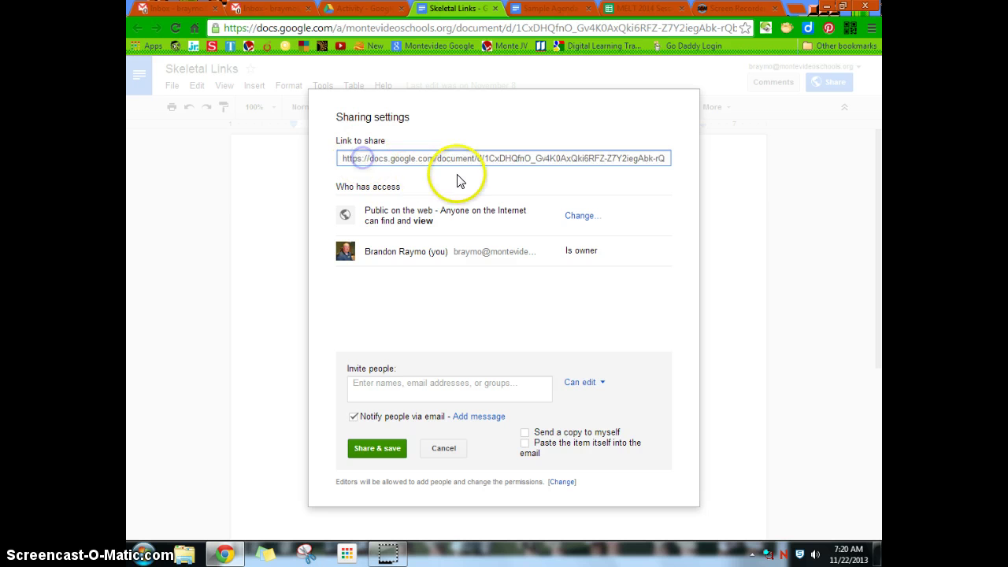
click(355, 163)
right_click(412, 158)
click(446, 219)
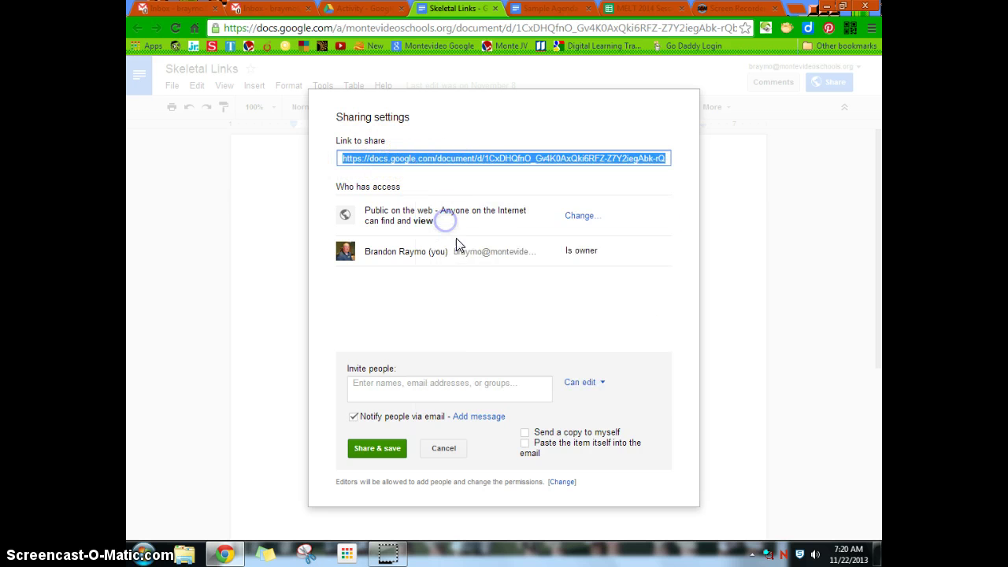
Hyperlink the text Item 1 in the Sample Agenda document to the copied Skeletal Links sharing link
click(550, 8)
click(320, 229)
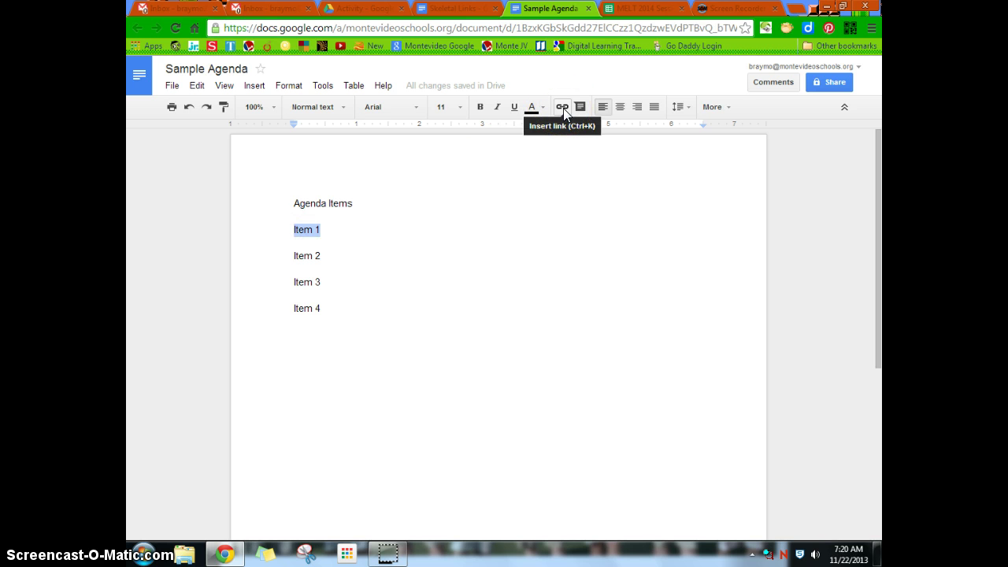
click(560, 107)
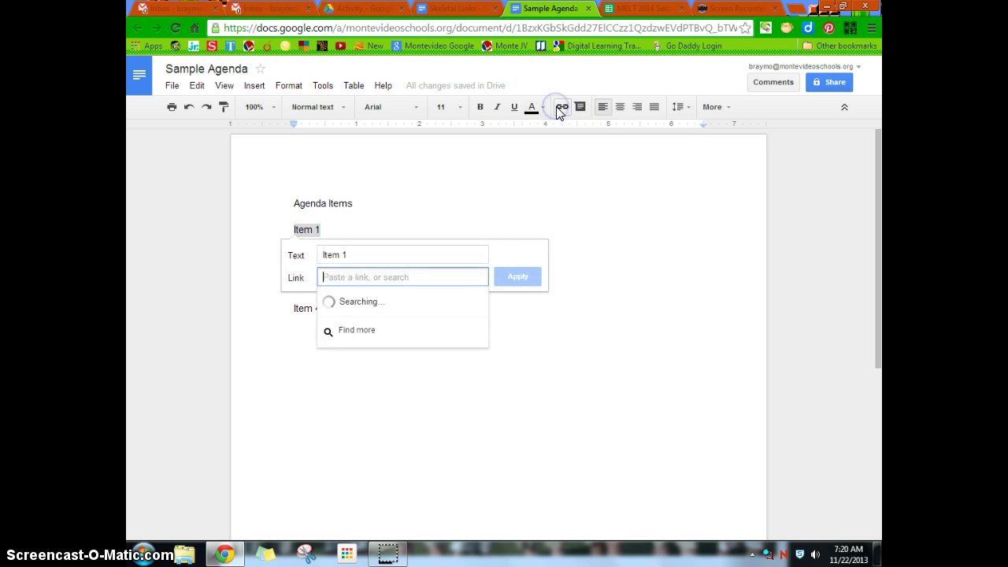
right_click(409, 276)
click(439, 352)
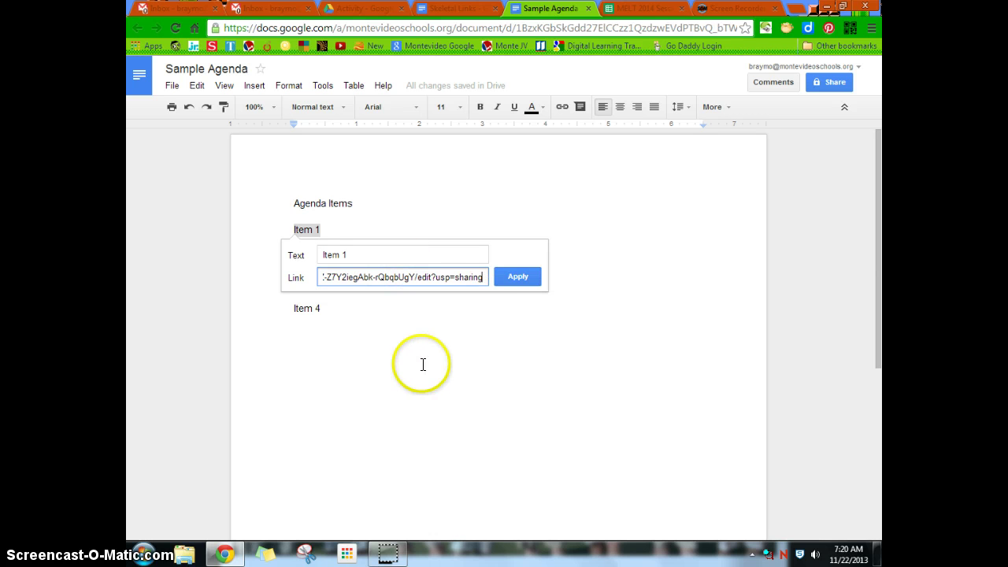
click(519, 281)
click(396, 390)
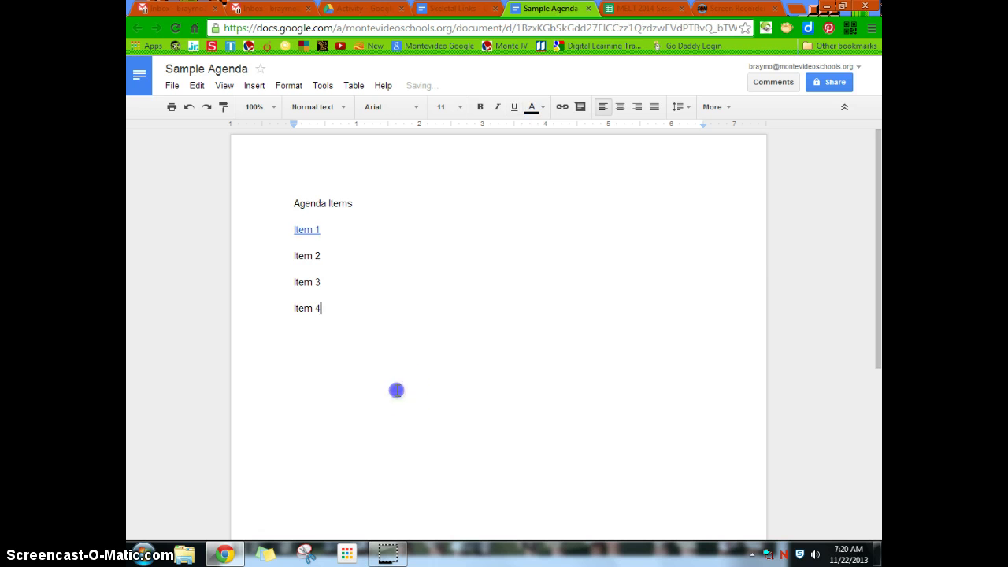
Follow the Item 1 link to check the document it opens, and return to the Sample Agenda
click(307, 229)
click(326, 247)
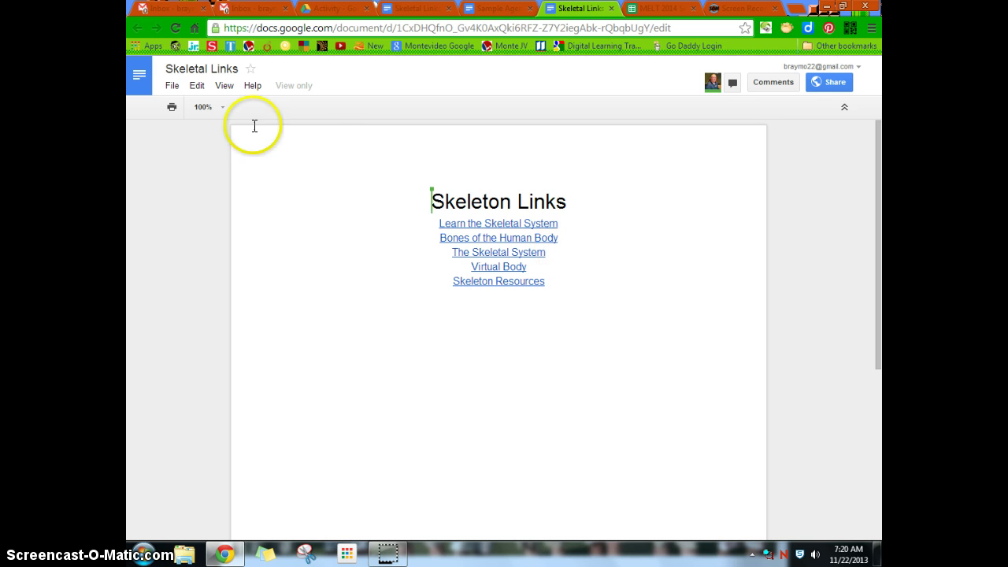
click(612, 9)
click(505, 193)
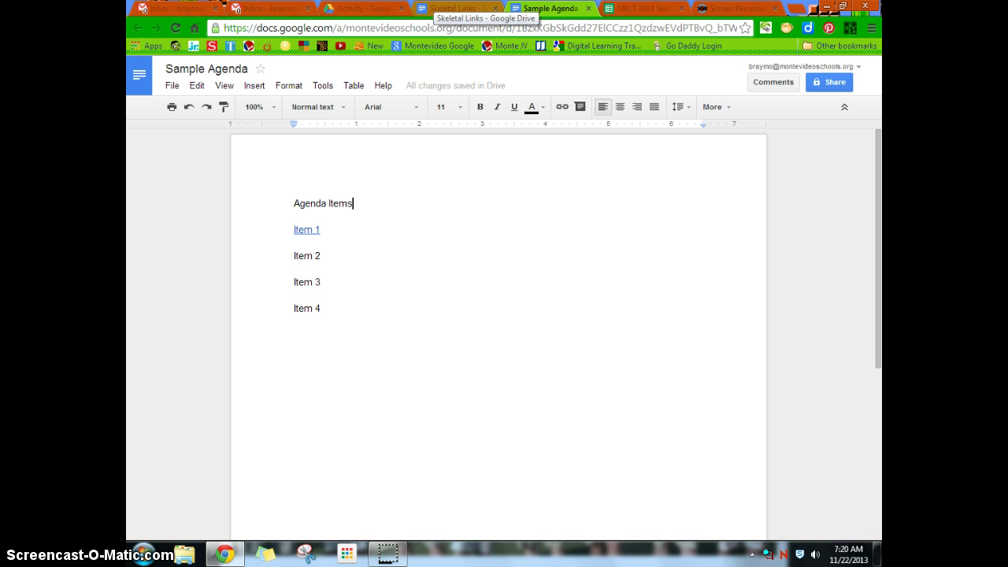
Return to the Skeletal Links document, cancel the empty invitation and close the sharing settings
click(434, 8)
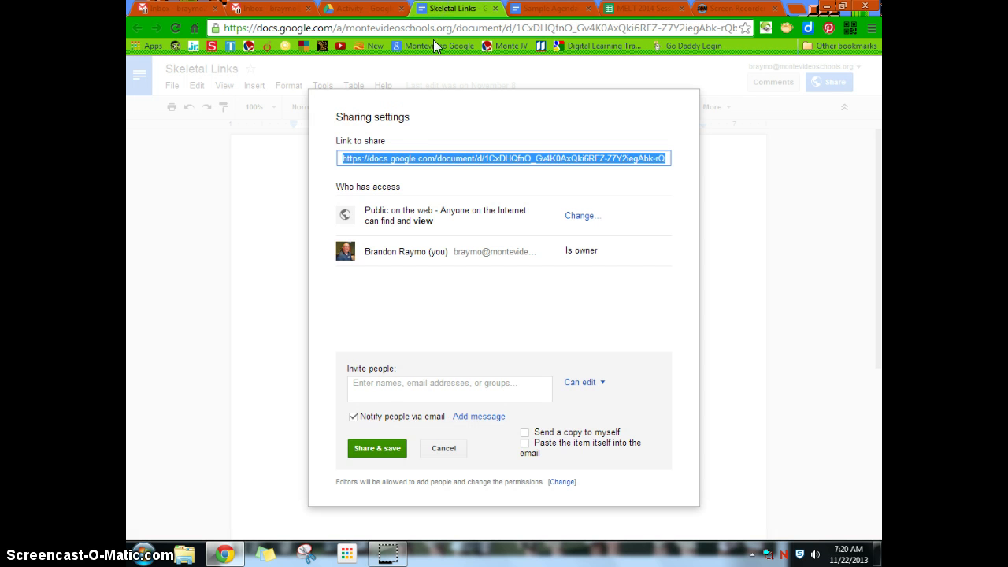
click(383, 447)
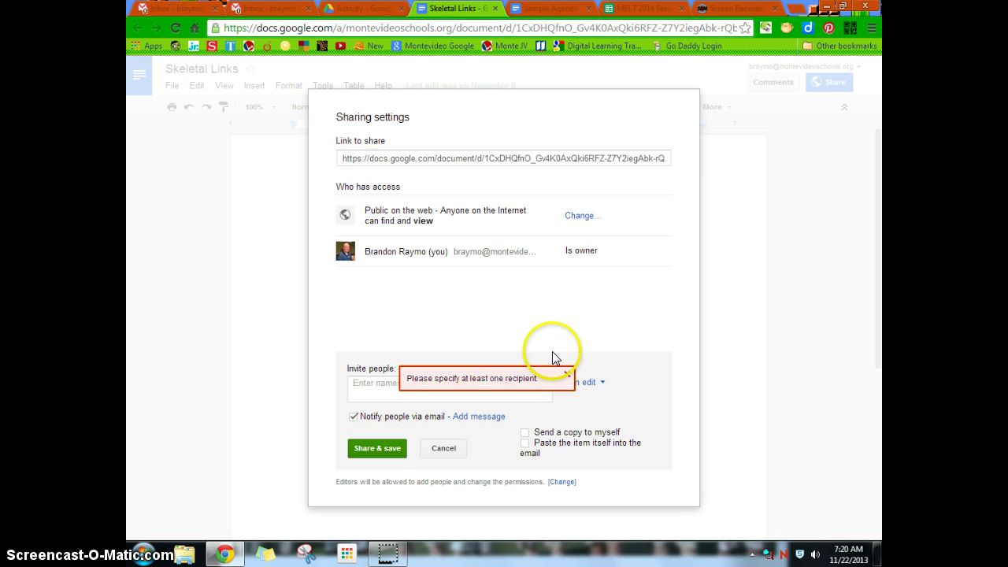
click(567, 375)
click(444, 454)
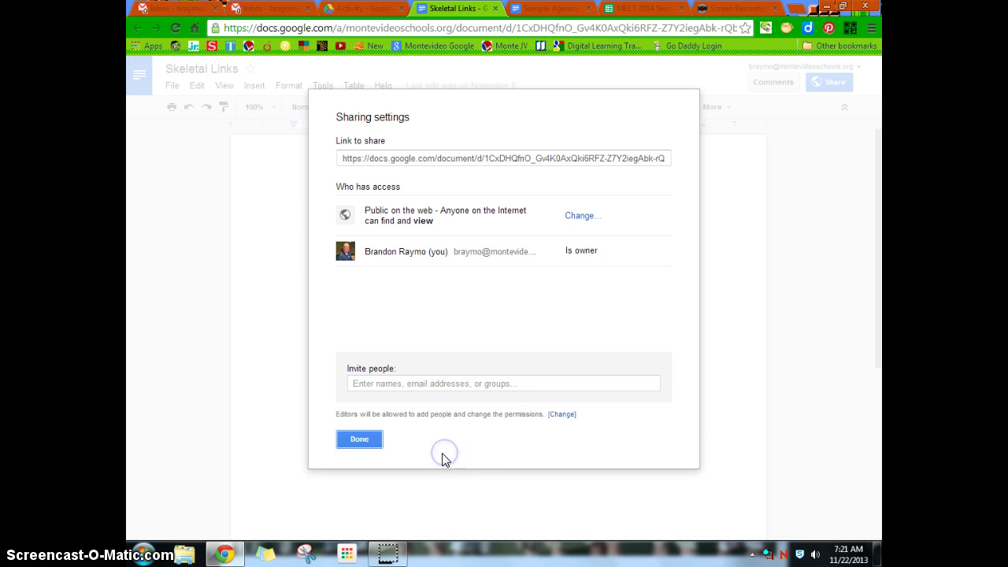
click(359, 439)
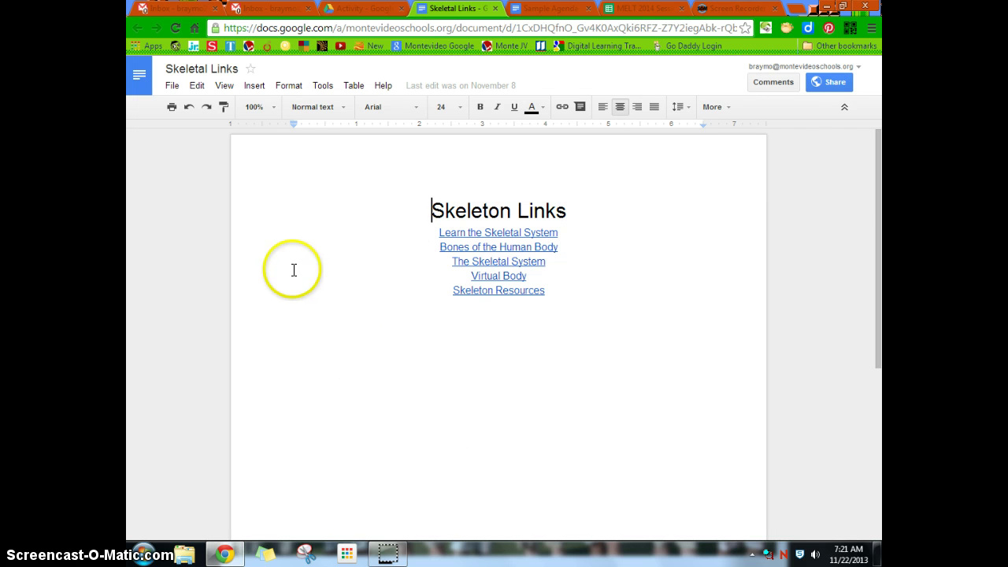
Stop publishing the Skeletal Links document to the web and start publishing it again, confirming both changes
click(168, 86)
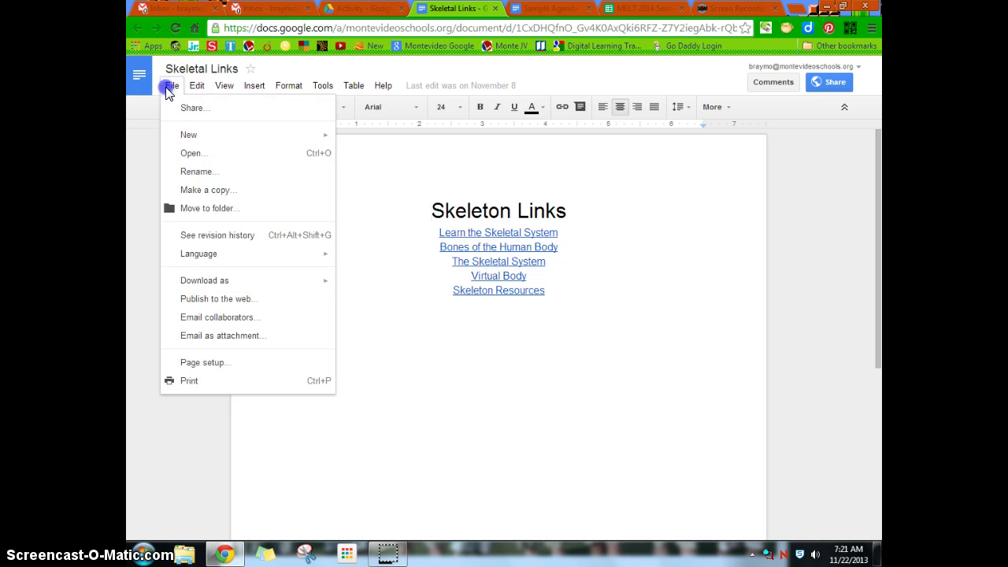
click(232, 307)
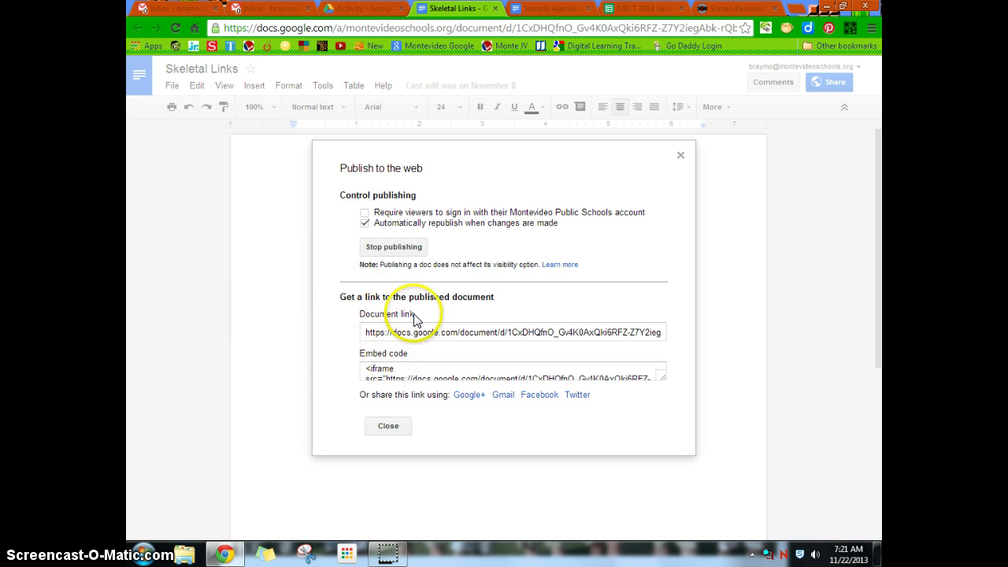
click(399, 251)
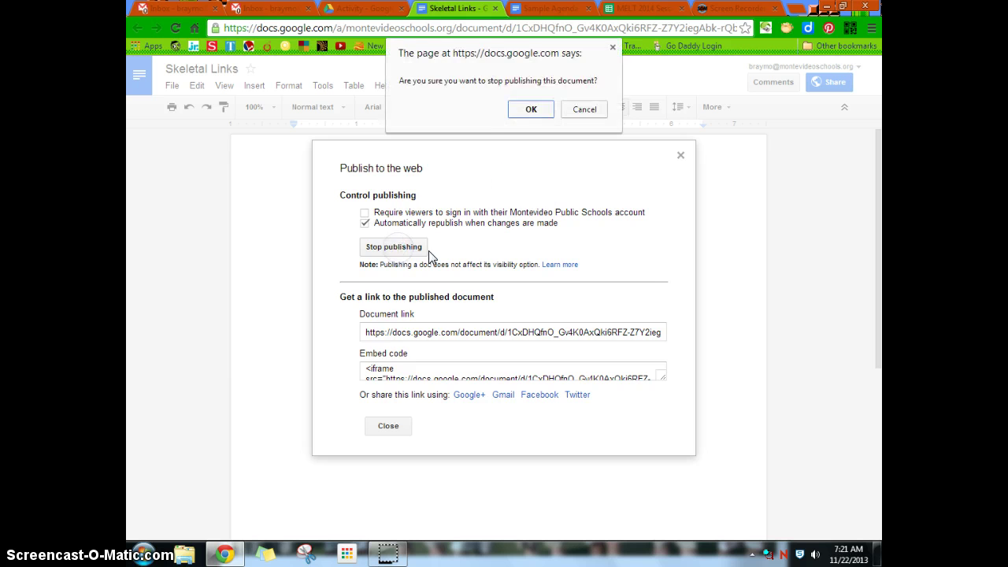
click(528, 108)
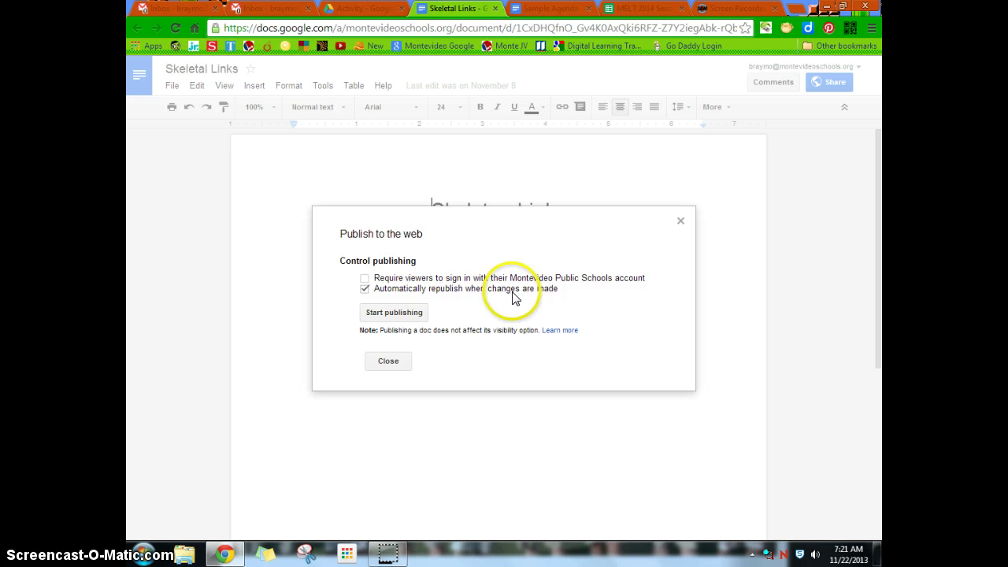
click(393, 315)
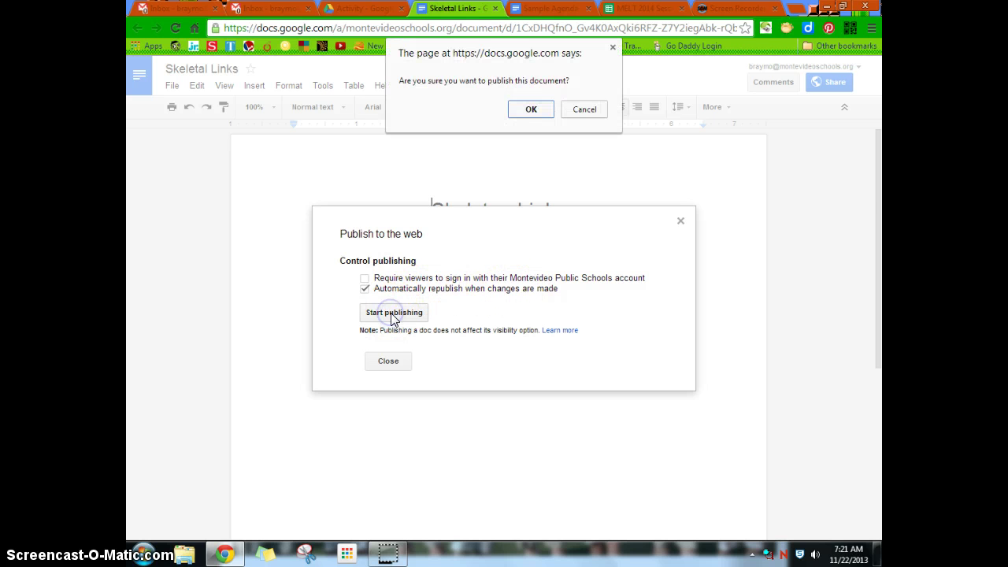
click(532, 111)
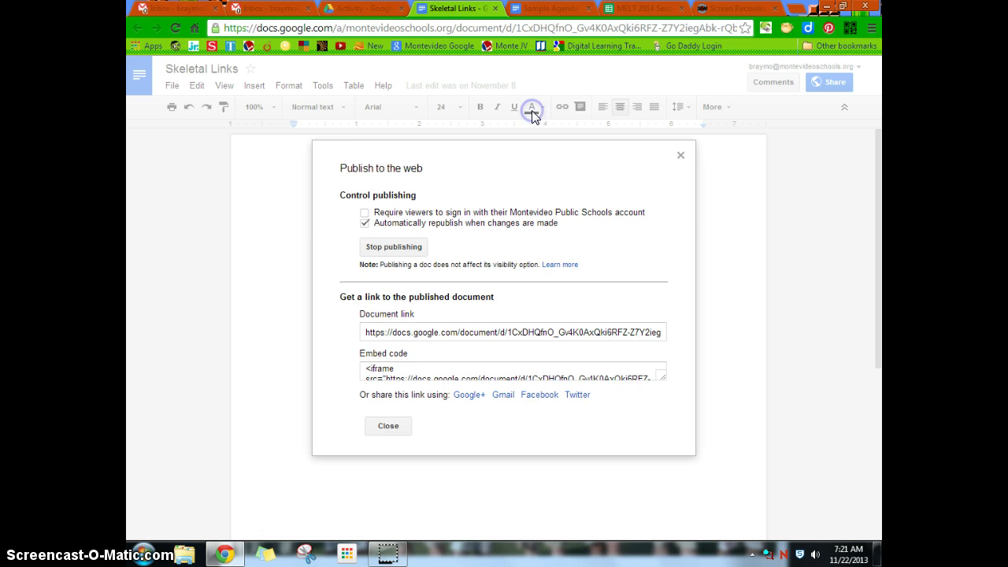
Copy the document link of the published Skeletal Links document and close the publishing settings
click(428, 337)
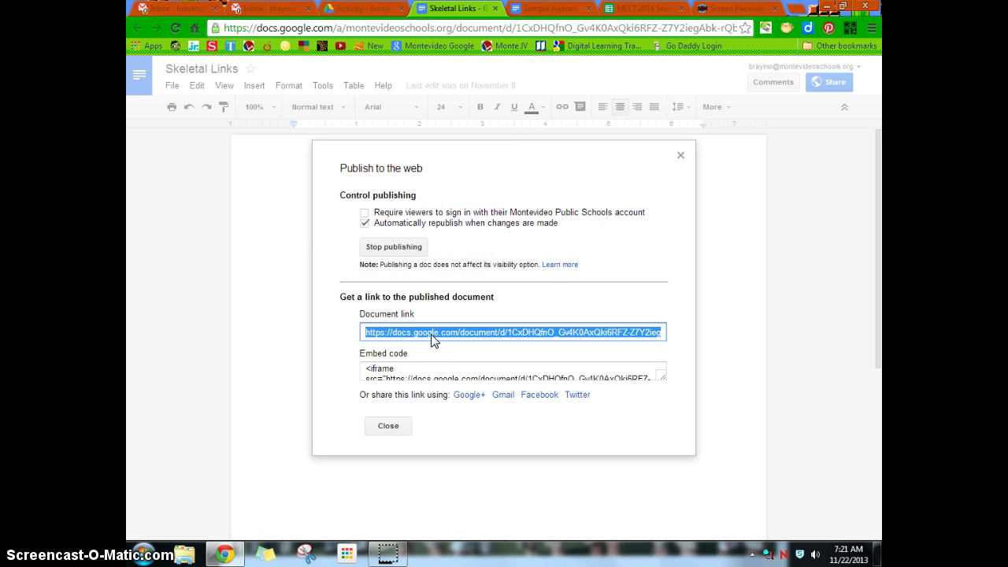
right_click(436, 334)
click(481, 139)
click(389, 425)
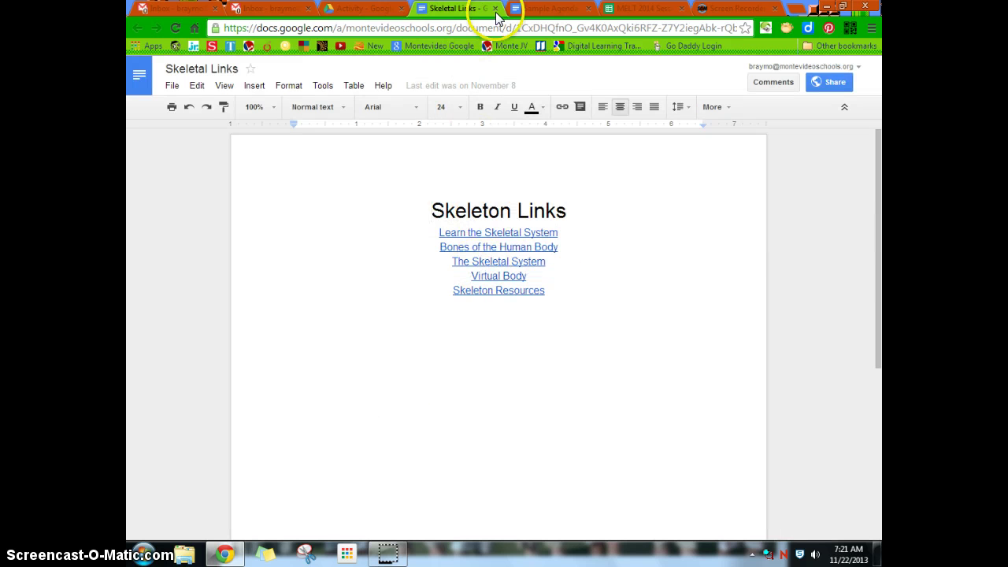
Hyperlink the text Item 2 in the Sample Agenda document to the copied published-document link
click(549, 9)
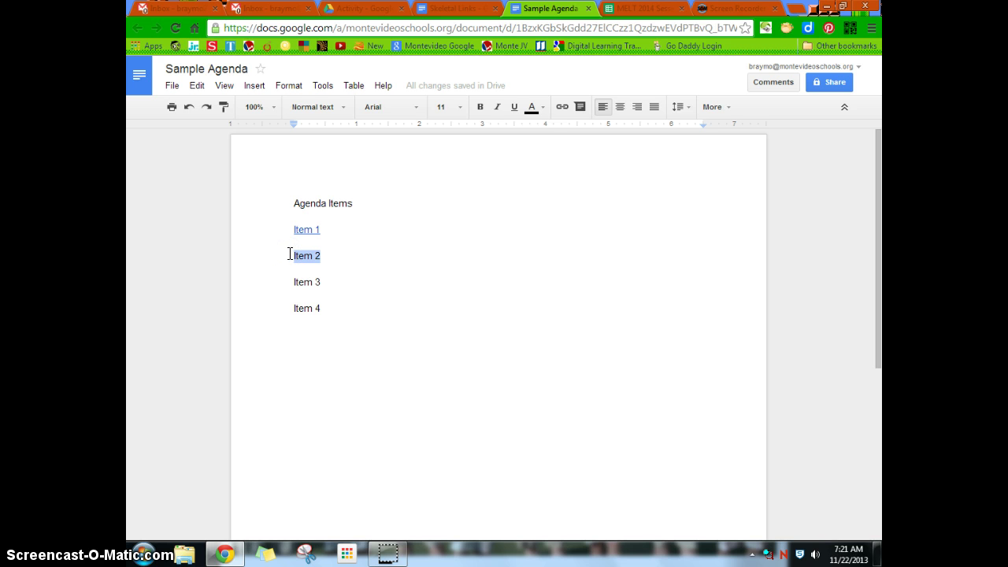
click(561, 106)
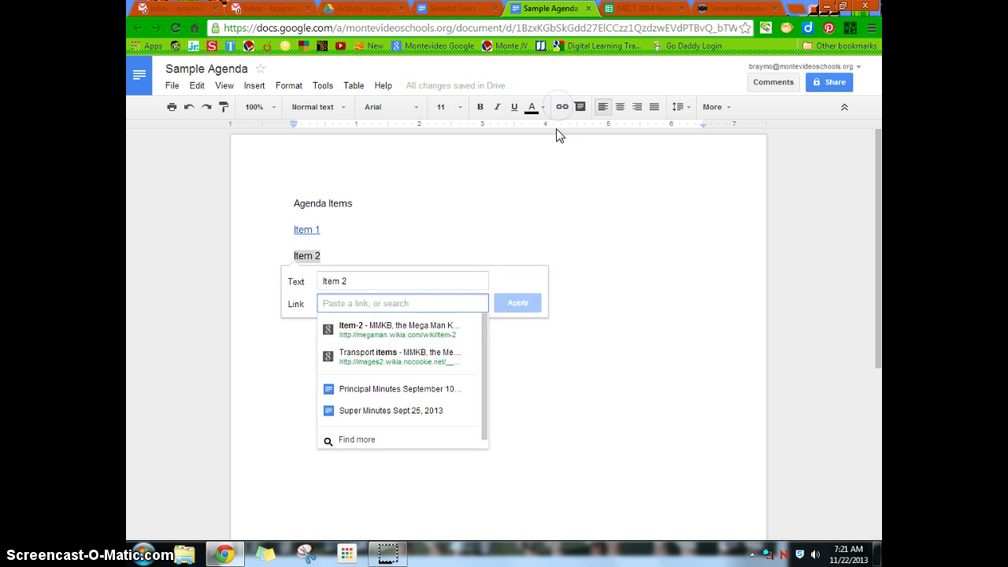
key(ctrl+v)
click(520, 302)
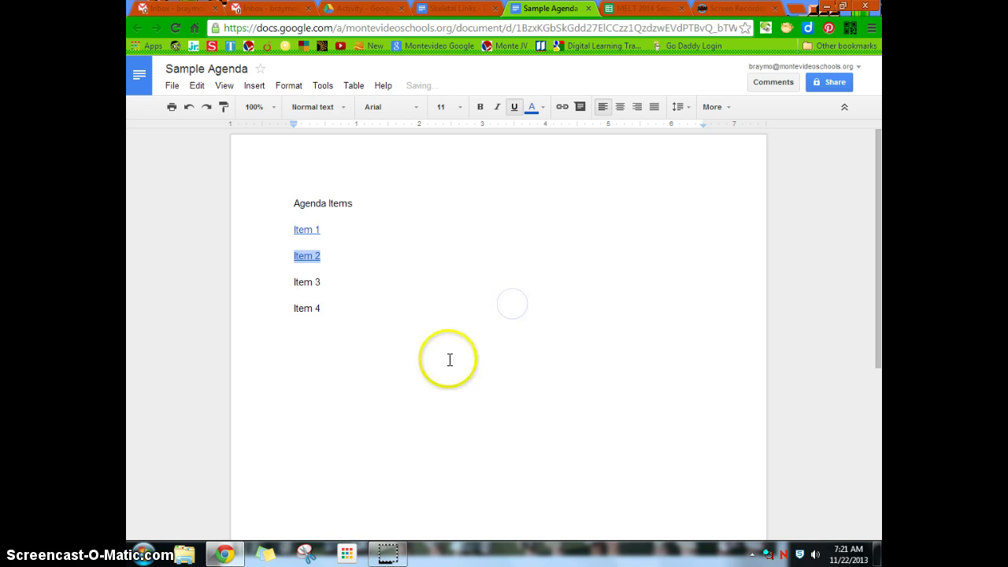
click(448, 359)
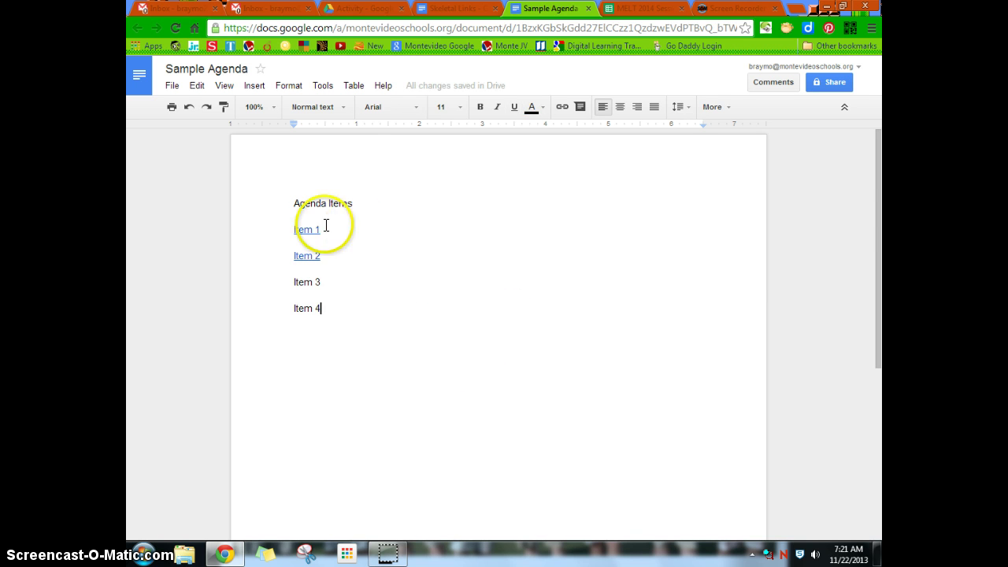
Follow the Item 2 link to its published page, and check who has access in the Skeletal Links document's sharing settings
click(304, 256)
click(356, 277)
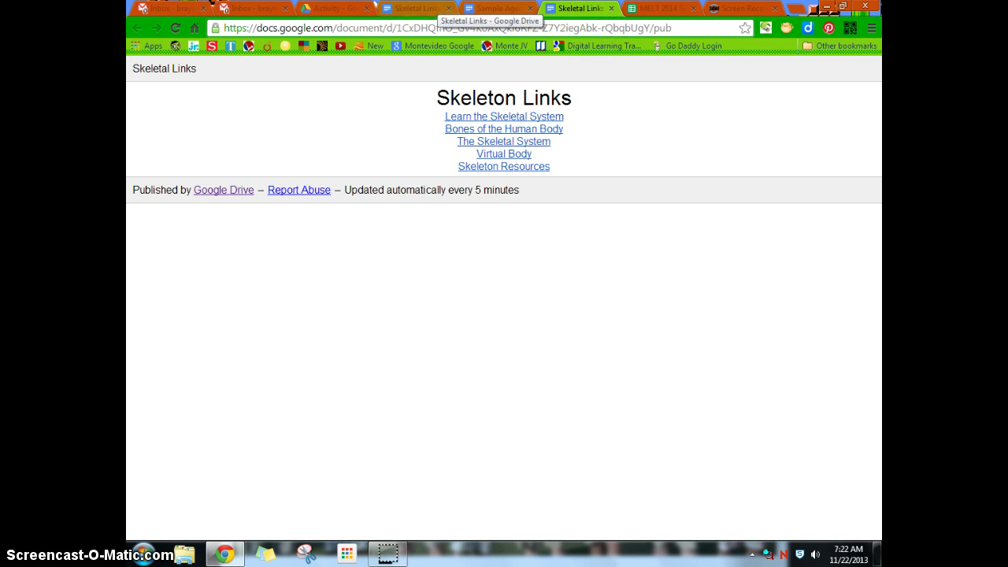
click(418, 8)
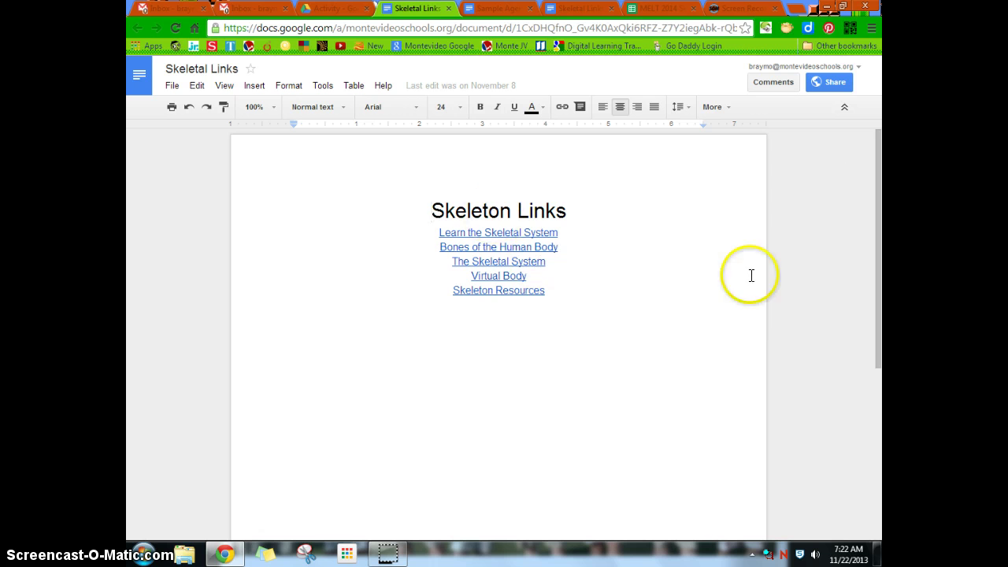
click(837, 83)
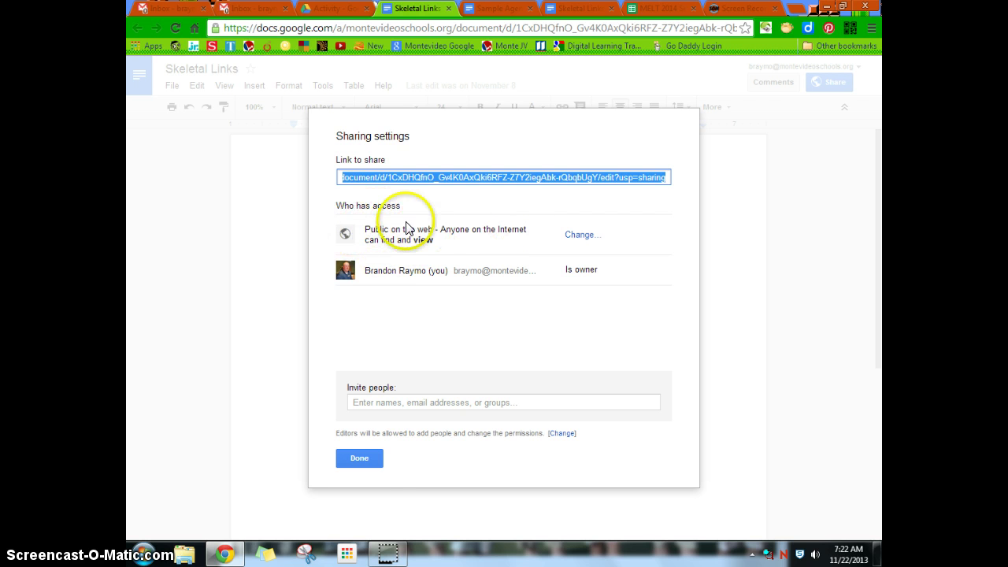
click(359, 458)
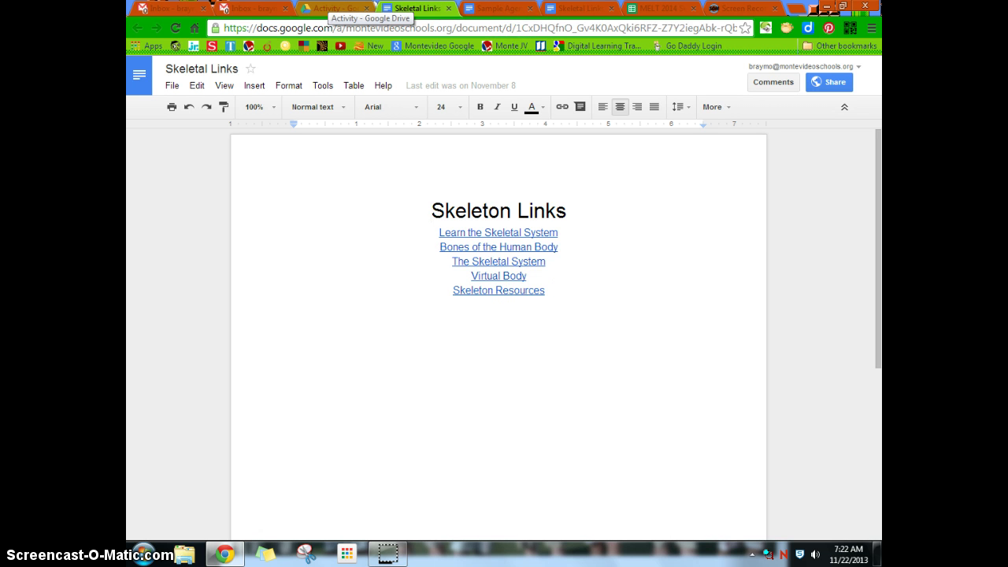
click(496, 8)
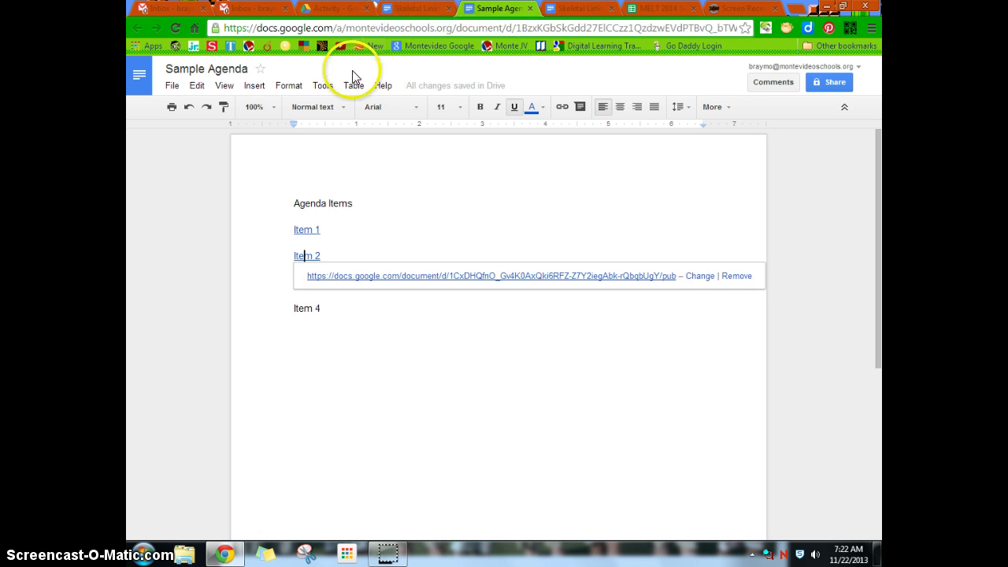
click(433, 222)
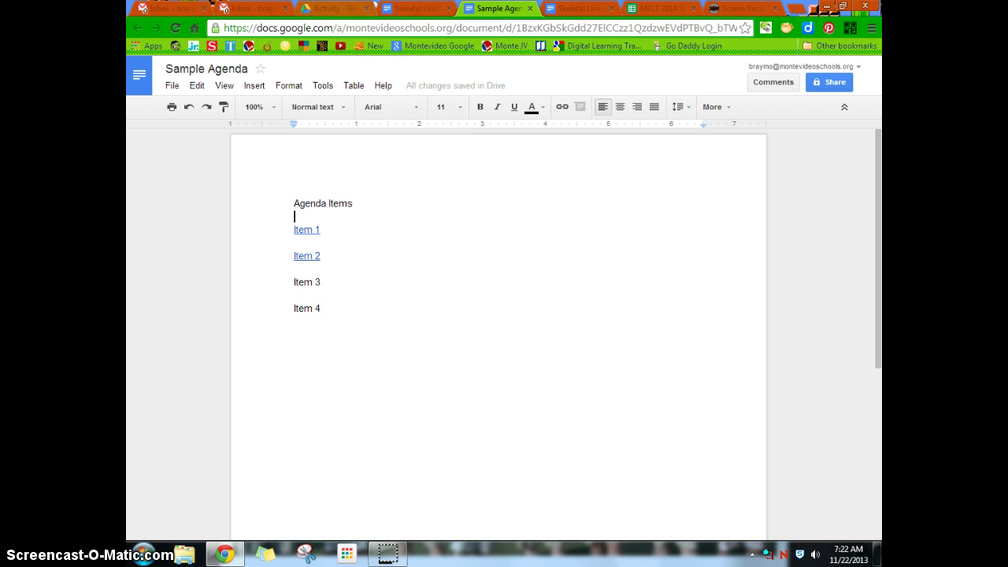
Upload the MELT 2014 Ideas PDF from the Desktop to Google Drive and dismiss the upload status
click(335, 8)
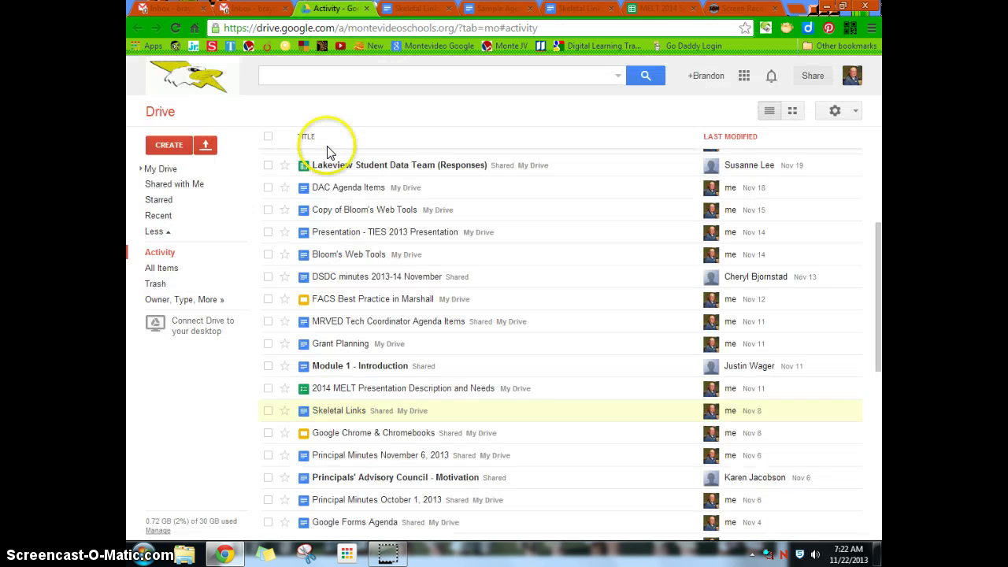
click(207, 145)
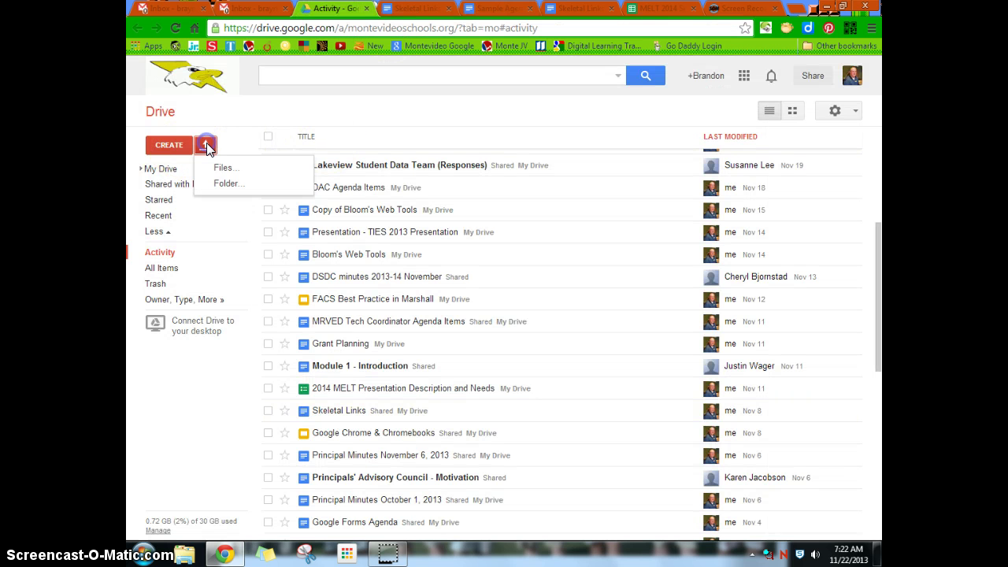
click(225, 168)
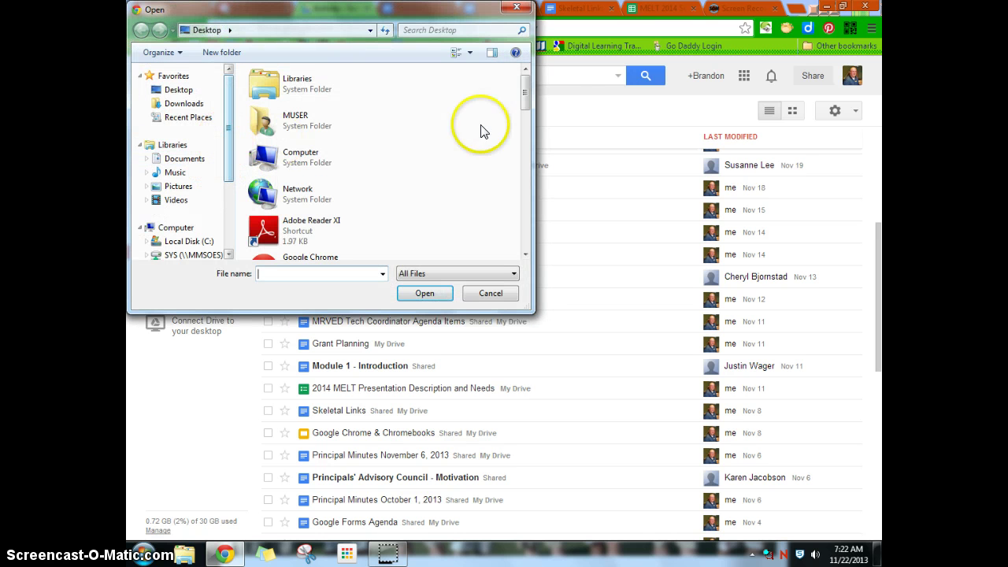
drag(527, 92, 526, 130)
drag(520, 160, 499, 209)
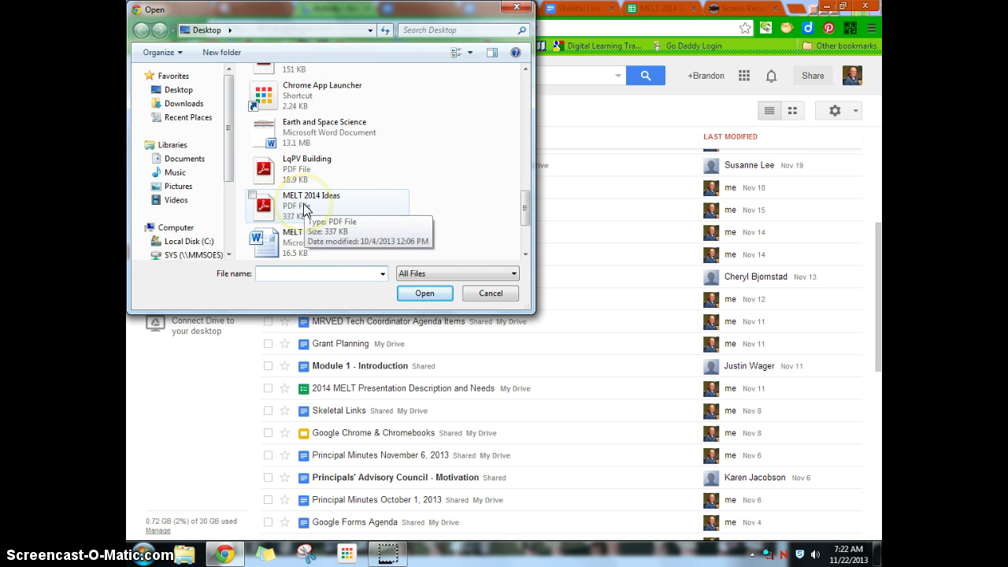
double_click(305, 208)
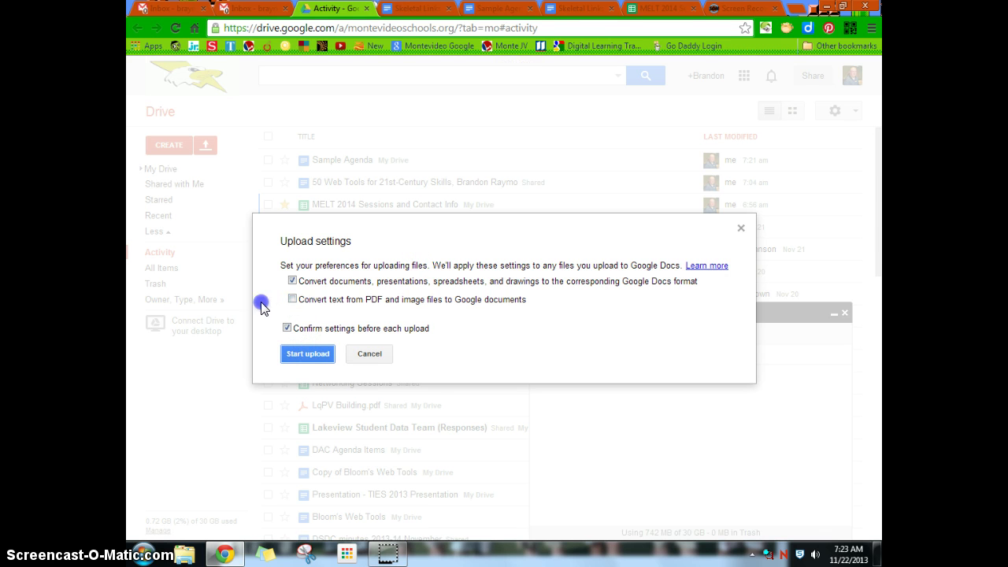
click(314, 354)
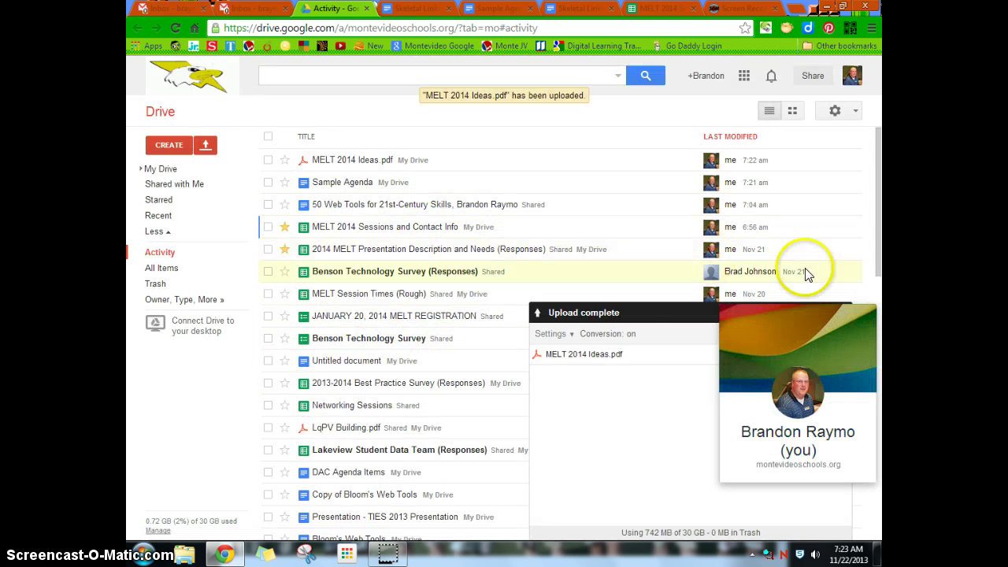
click(846, 313)
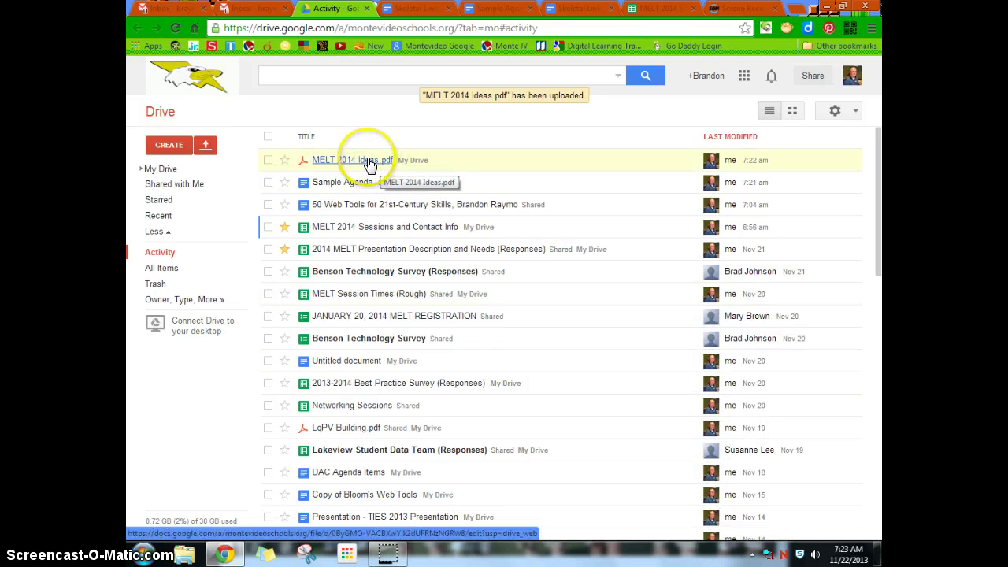
Preview the uploaded MELT 2014 Ideas.pdf and save its visibility as Public on the web
click(369, 161)
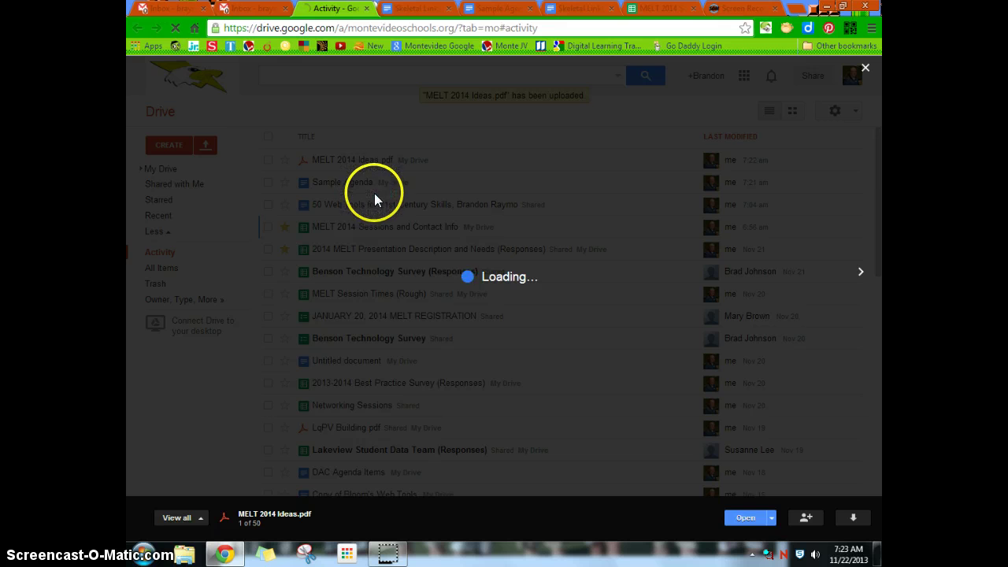
scroll(394, 225, down, 1)
scroll(402, 220, down, 5)
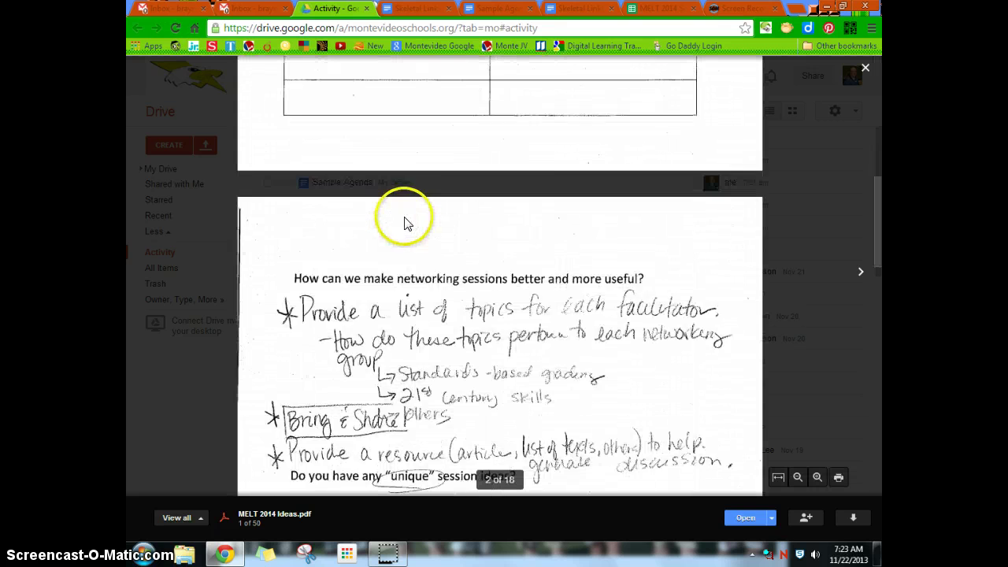
scroll(405, 221, up, 7)
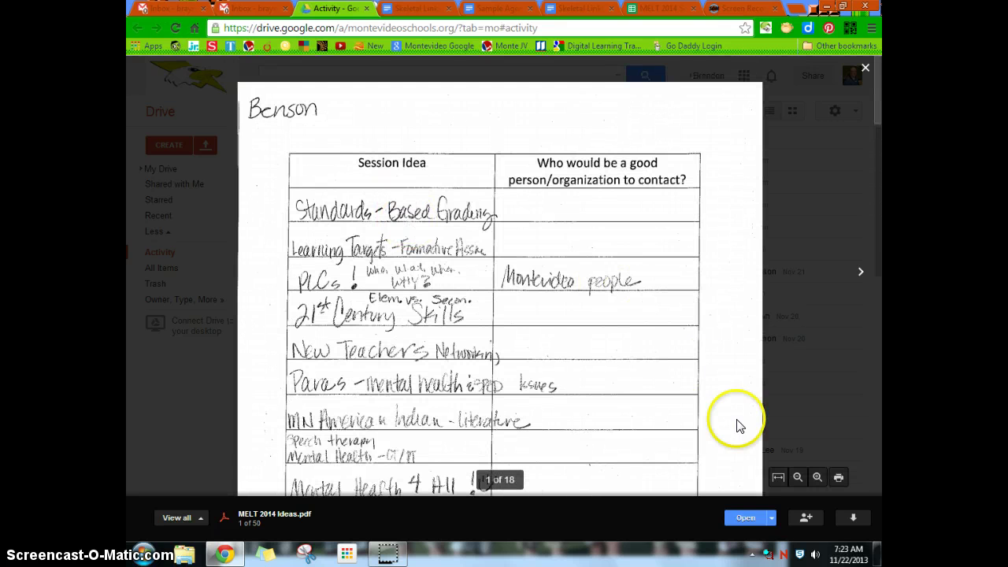
click(804, 522)
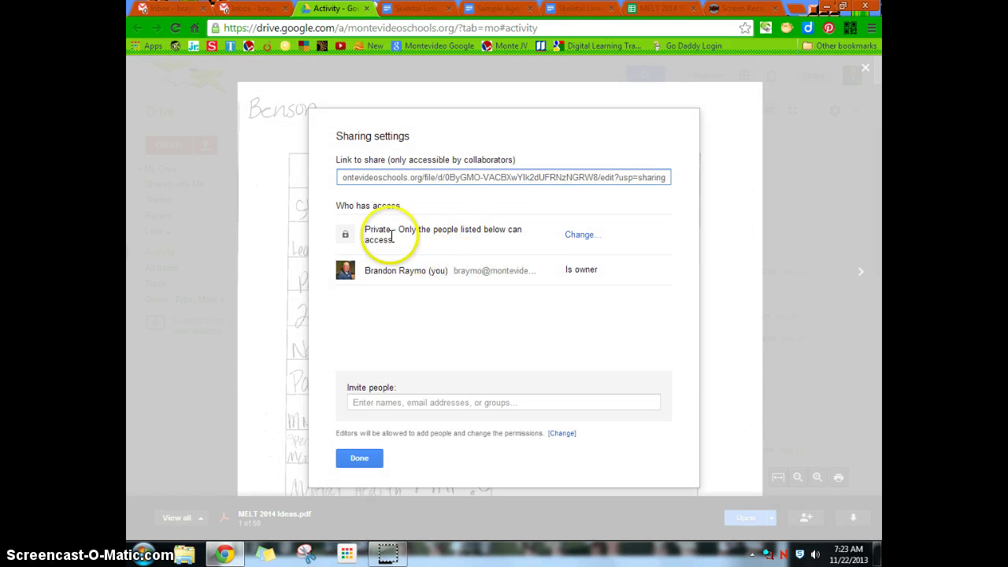
click(580, 234)
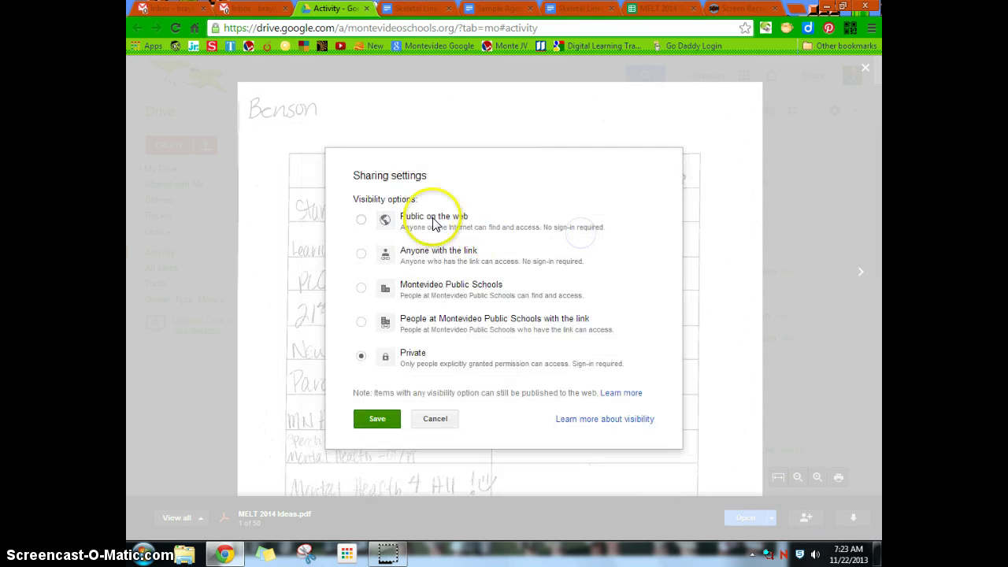
click(359, 221)
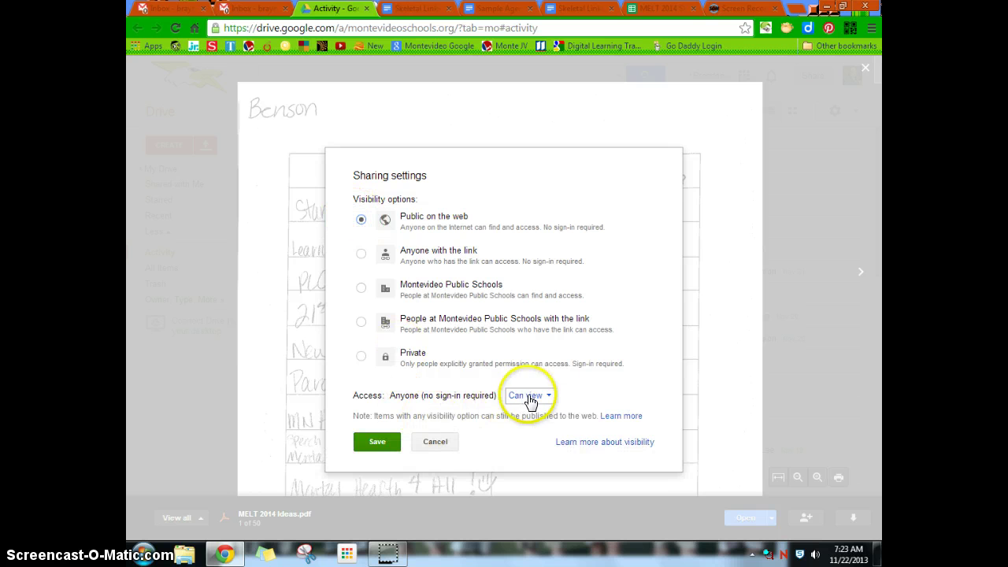
click(381, 443)
Copy the sharing link of MELT 2014 Ideas.pdf
click(453, 178)
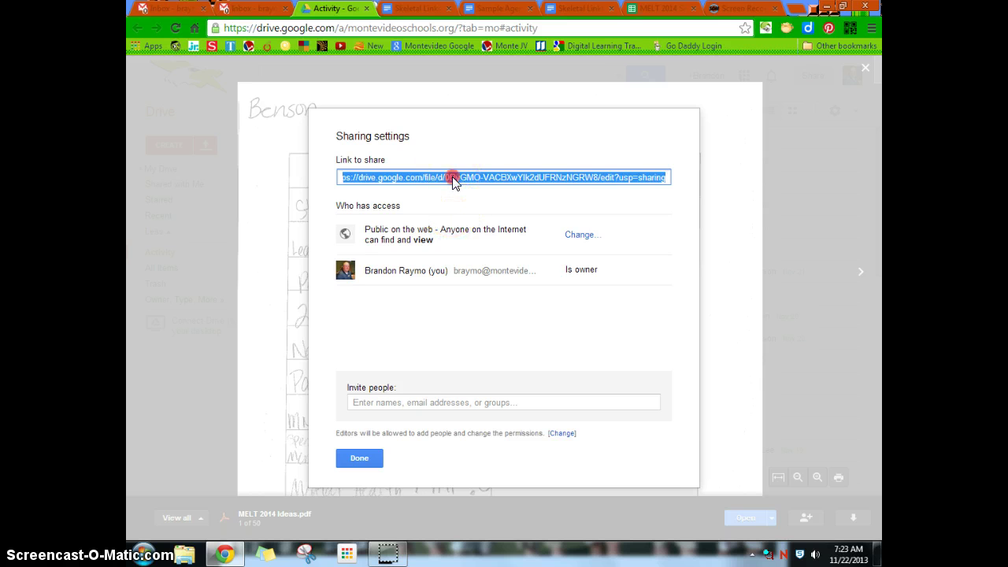
right_click(453, 181)
click(479, 239)
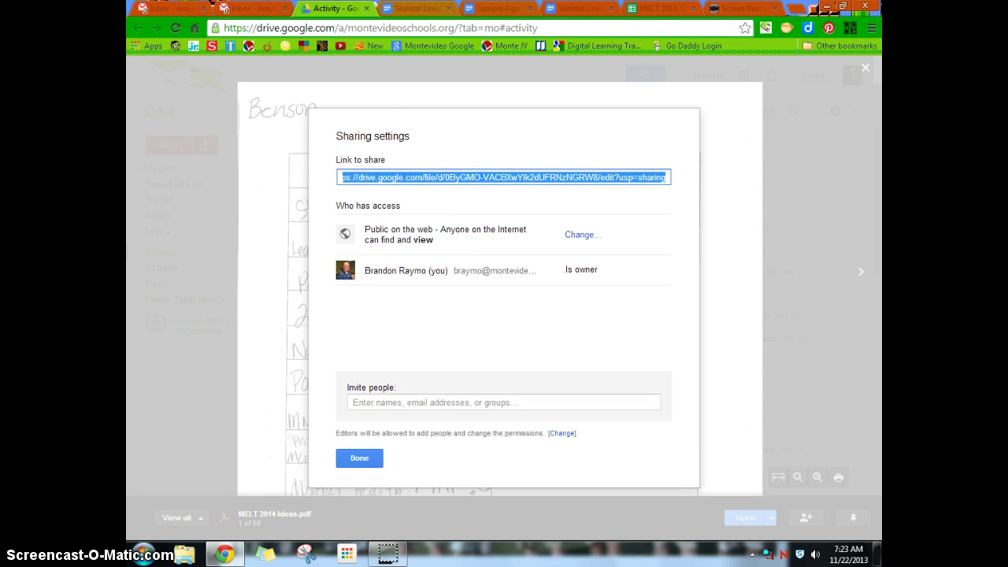
Hyperlink the text Item 3 in the Sample Agenda document to the copied PDF link
click(498, 9)
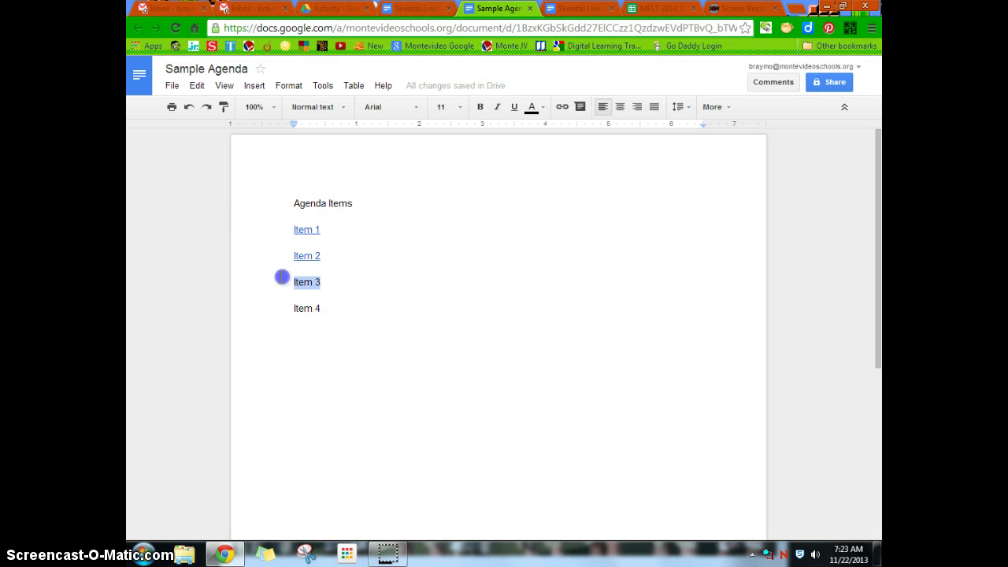
key(ctrl+k)
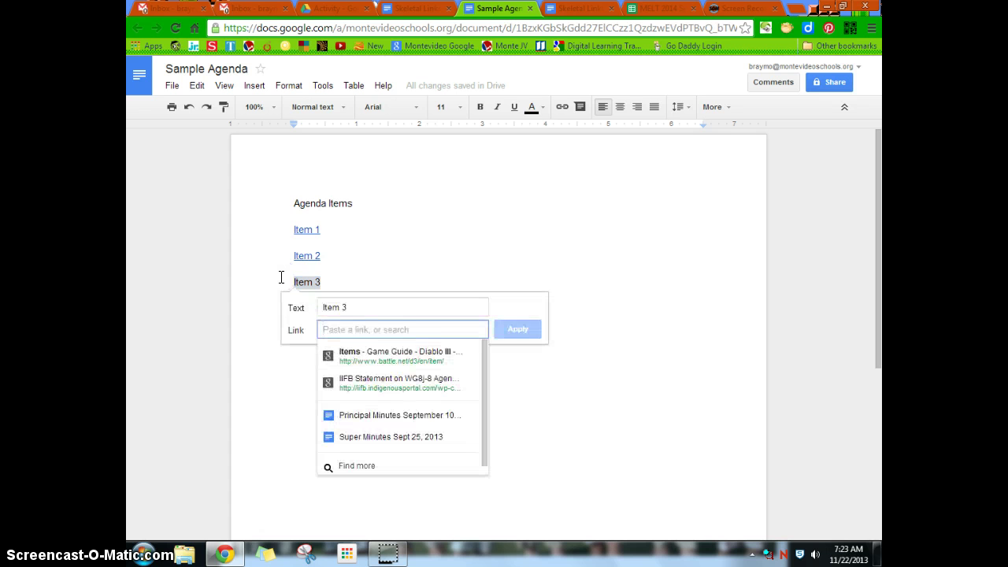
key(ctrl+v)
key(Return)
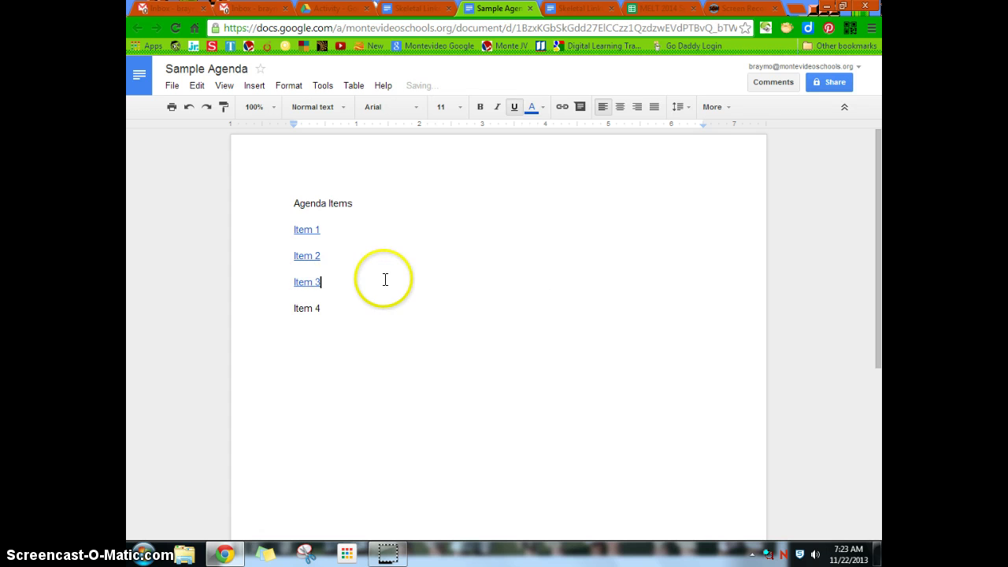
Follow the Item 3 link, look through the pages of MELT 2014 Ideas.pdf and return to the Sample Agenda document
click(308, 282)
click(348, 302)
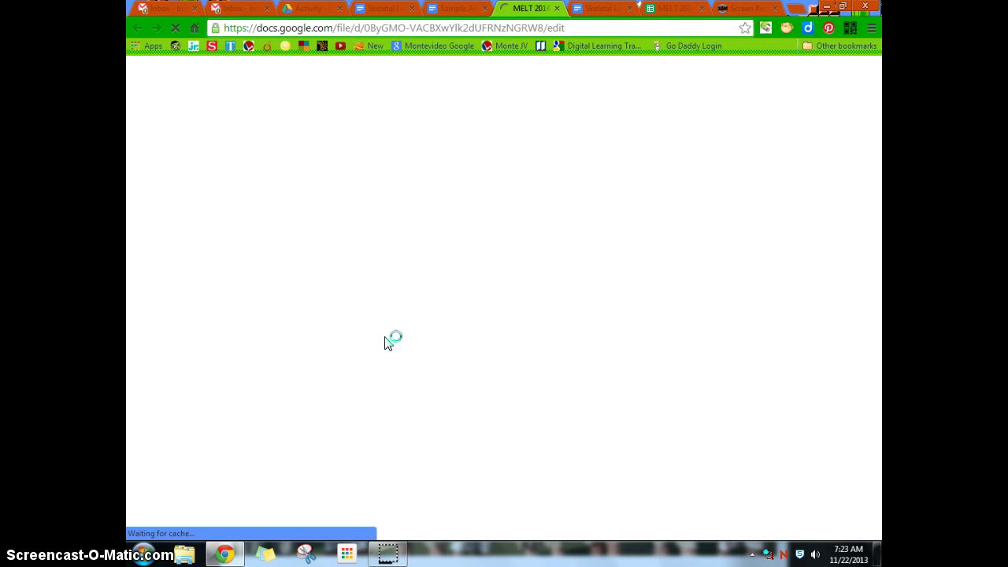
scroll(465, 295, down, 10)
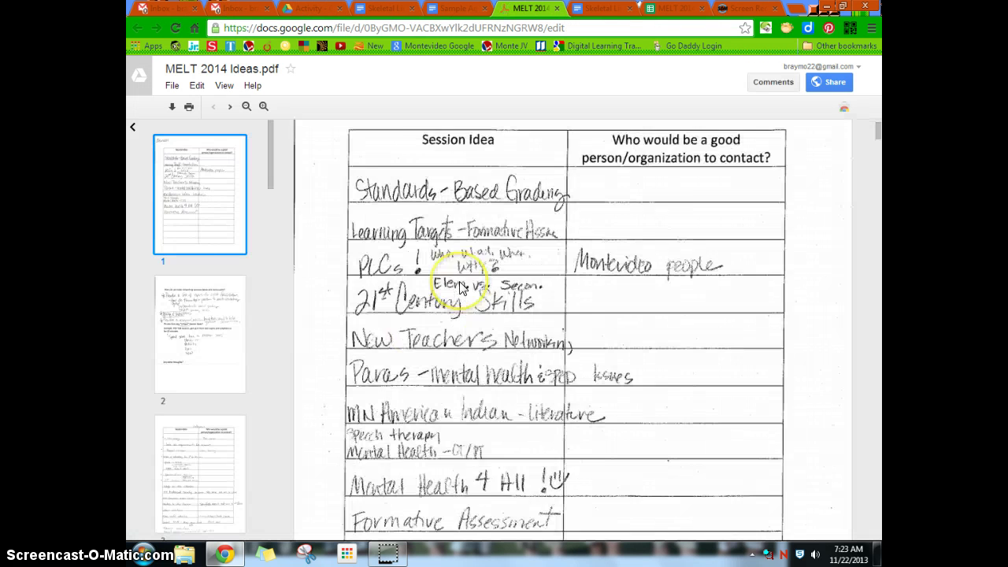
scroll(461, 290, down, 20)
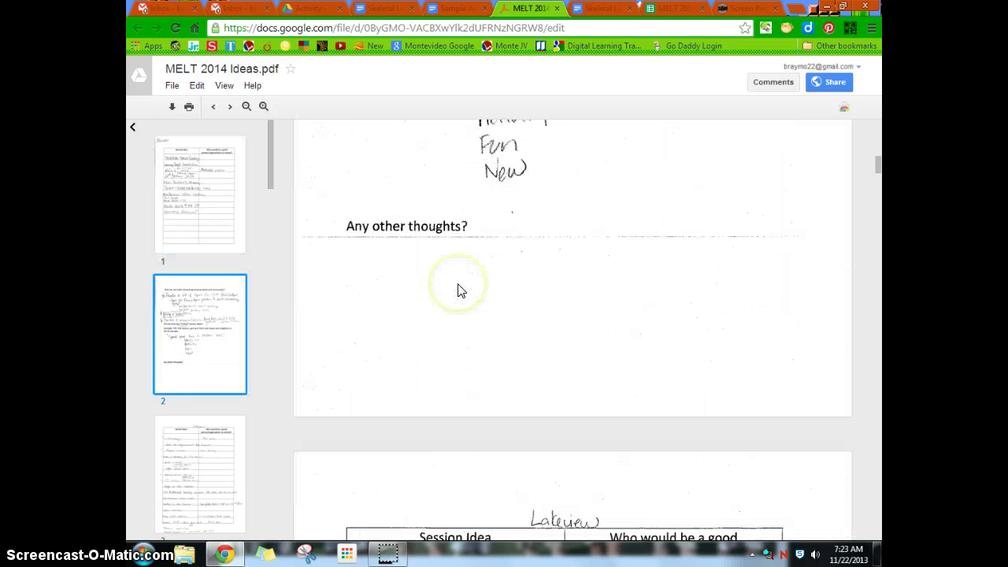
scroll(461, 290, down, 15)
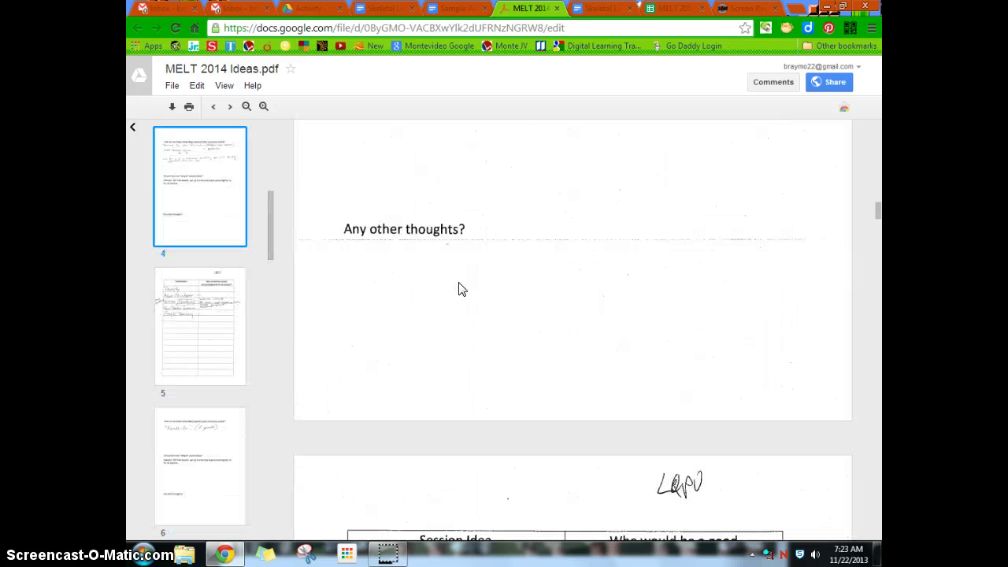
scroll(460, 282, down, 5)
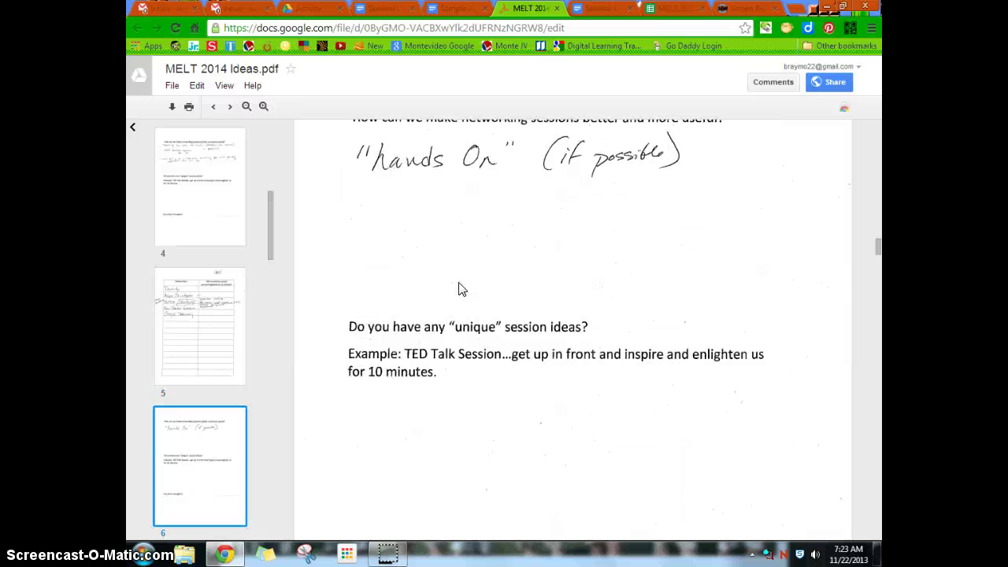
scroll(461, 283, up, 15)
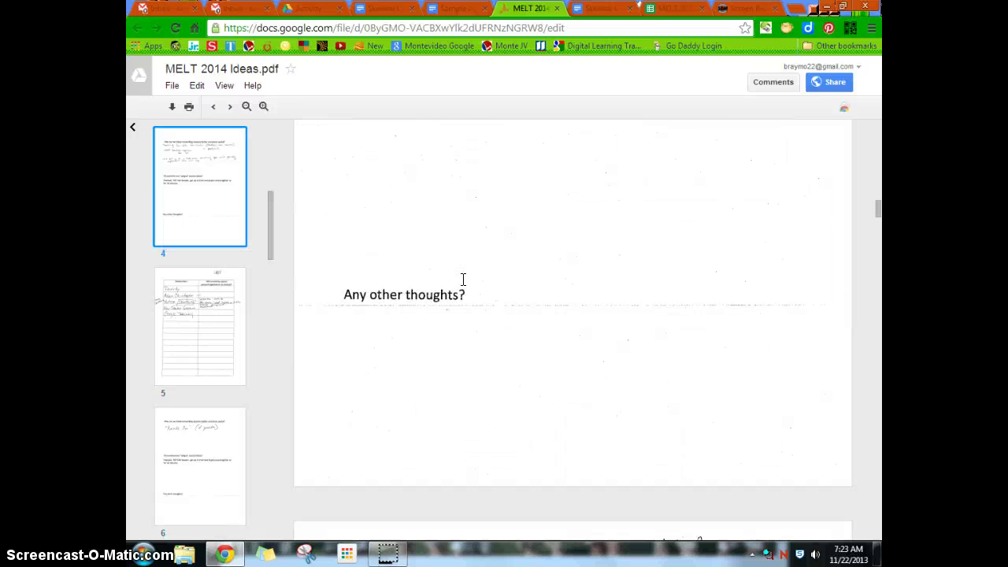
scroll(462, 280, up, 5)
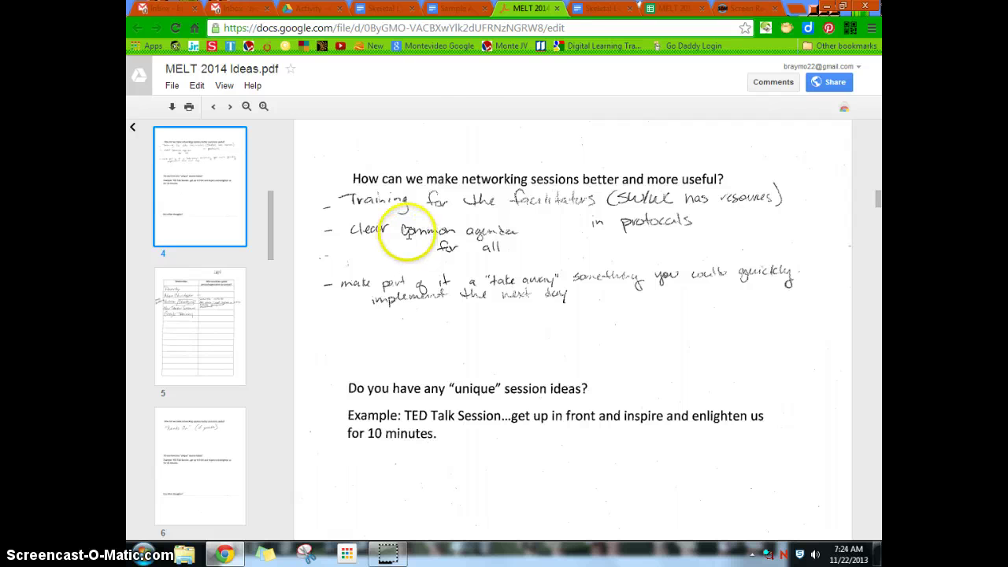
click(556, 9)
click(496, 201)
click(431, 272)
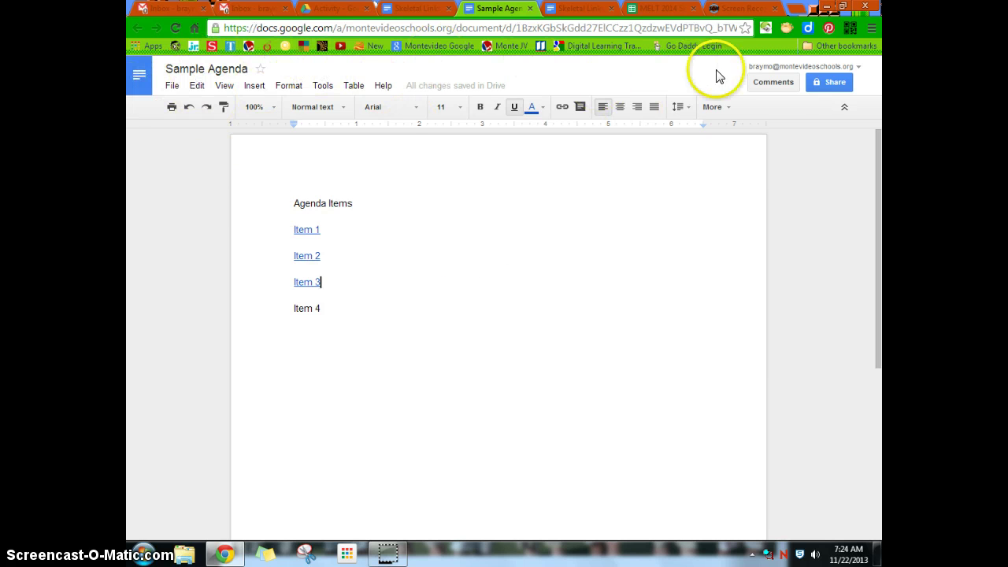
Set the Sample Agenda document's sharing visibility to Public on the web, with anyone able to view
click(828, 67)
click(837, 69)
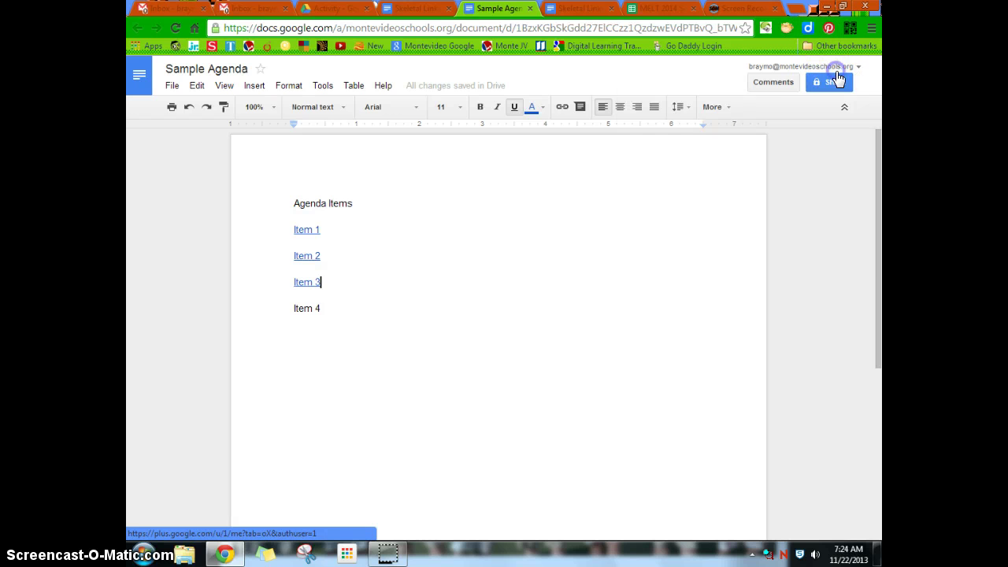
click(834, 85)
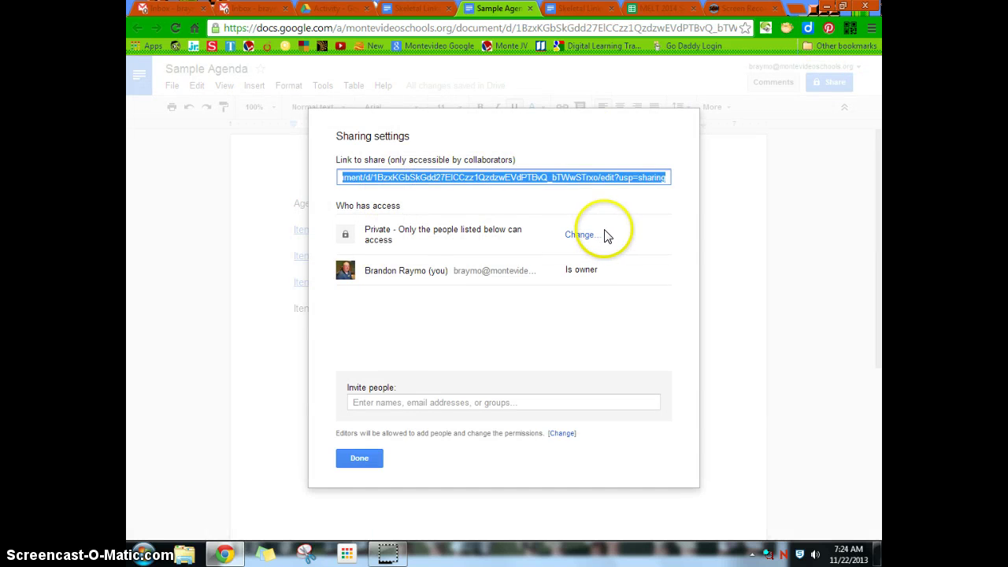
click(597, 233)
click(361, 219)
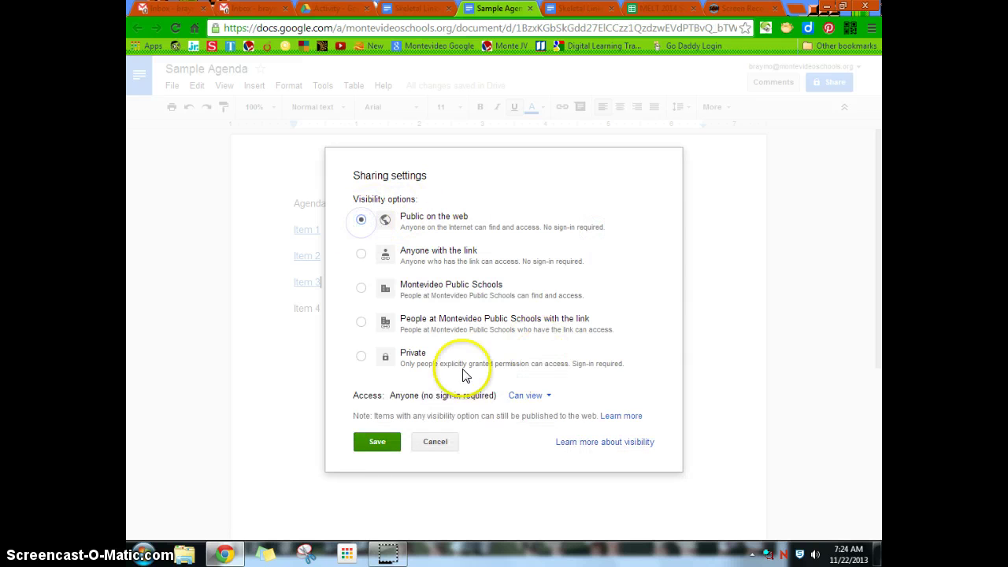
click(385, 451)
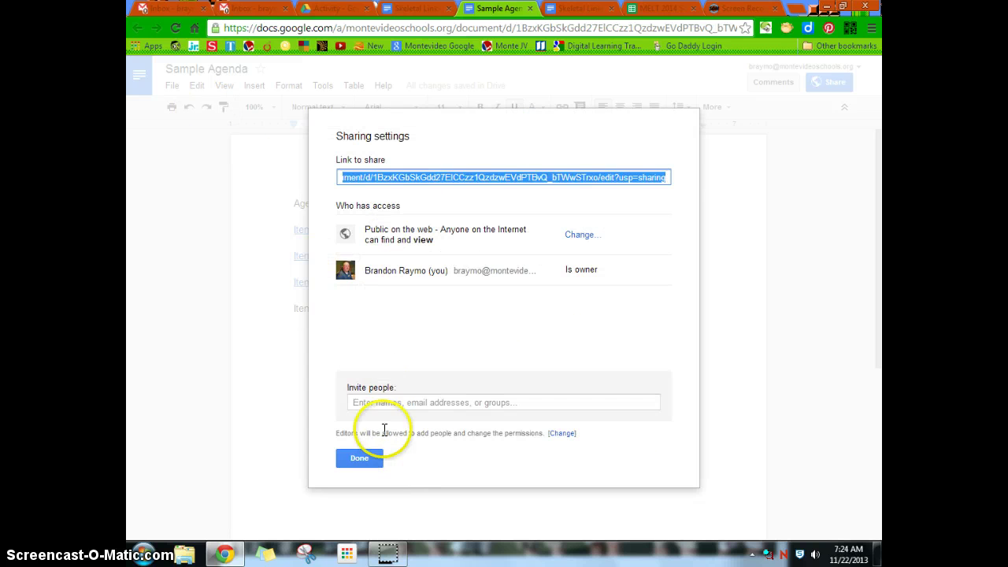
click(364, 459)
Publish the Sample Agenda document to the web and copy the published document link
click(172, 85)
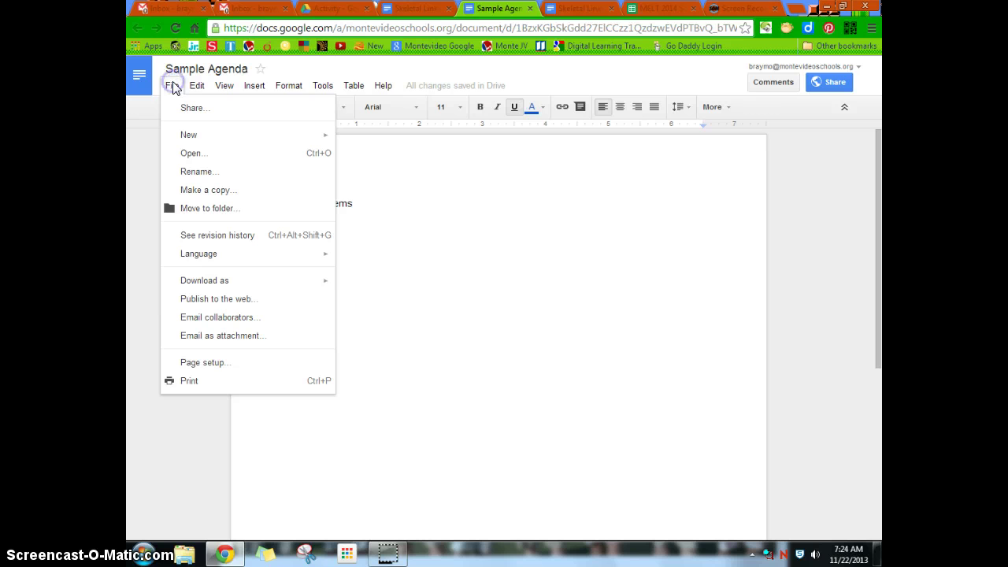
click(208, 298)
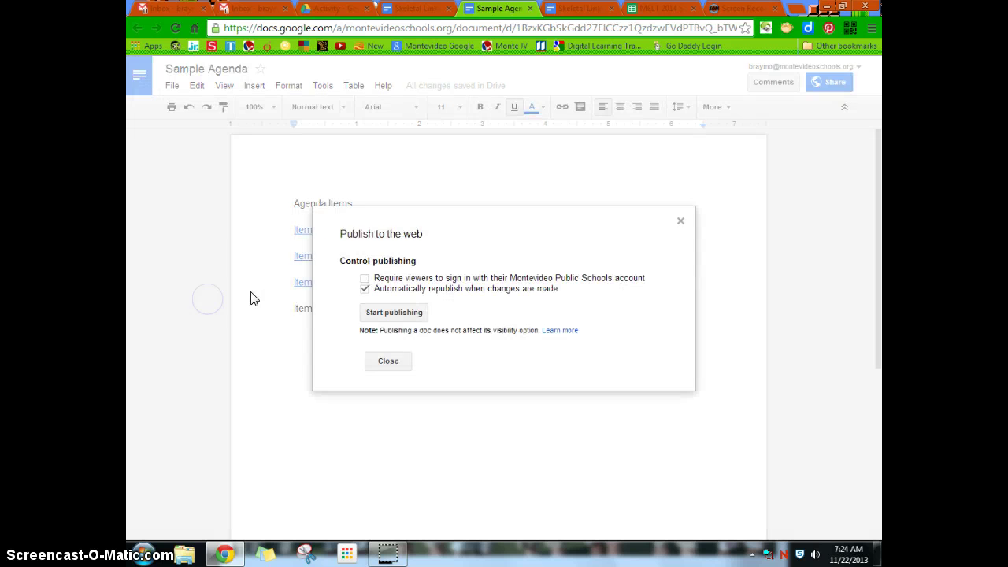
click(386, 315)
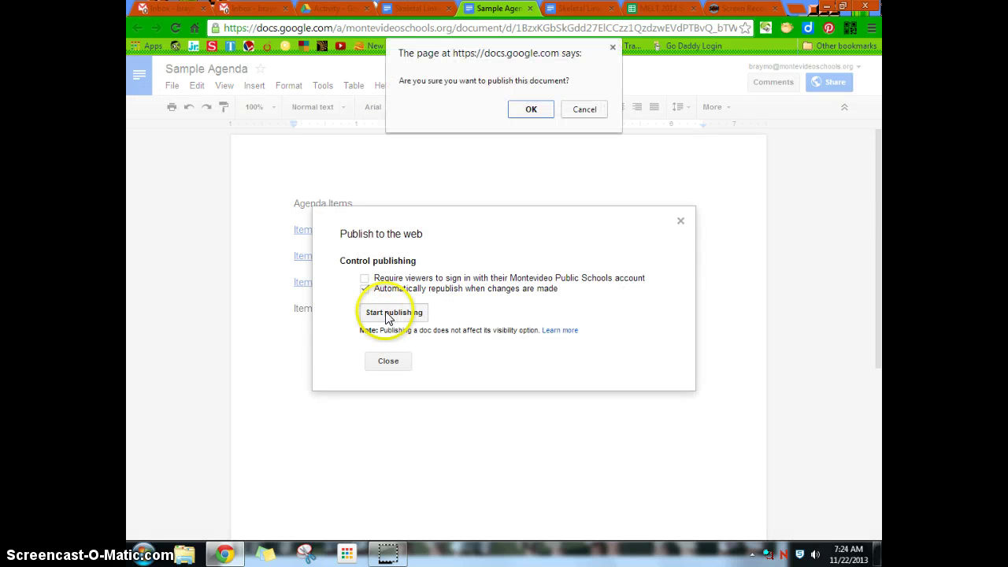
click(534, 111)
click(461, 333)
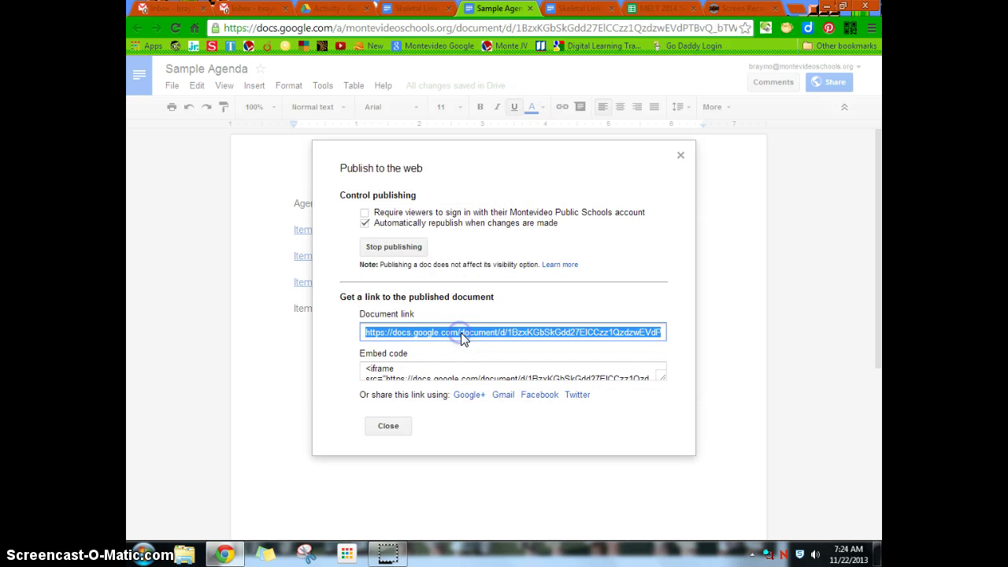
right_click(464, 335)
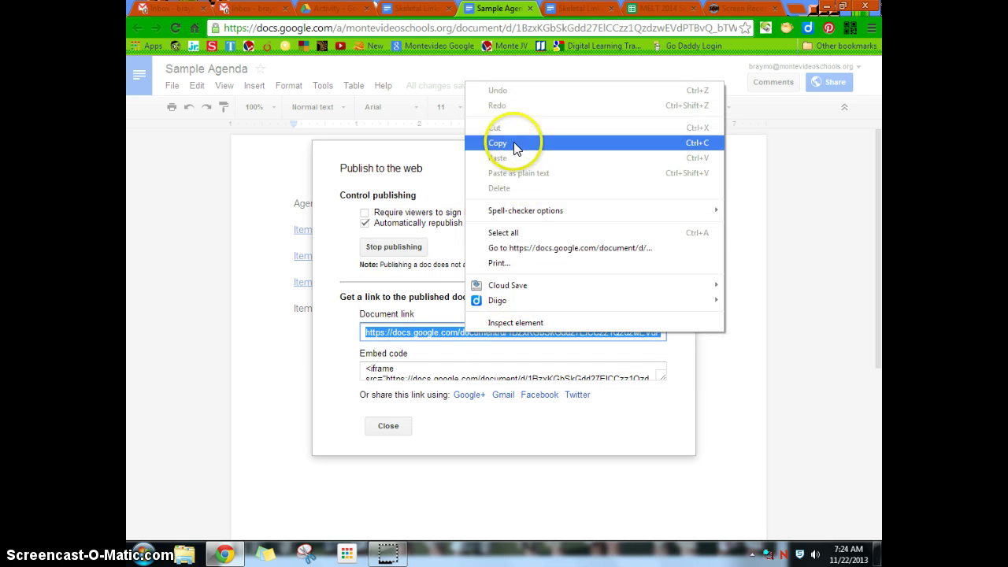
click(513, 141)
Open a new browser tab for the copied link of the published Sample Agenda
click(743, 8)
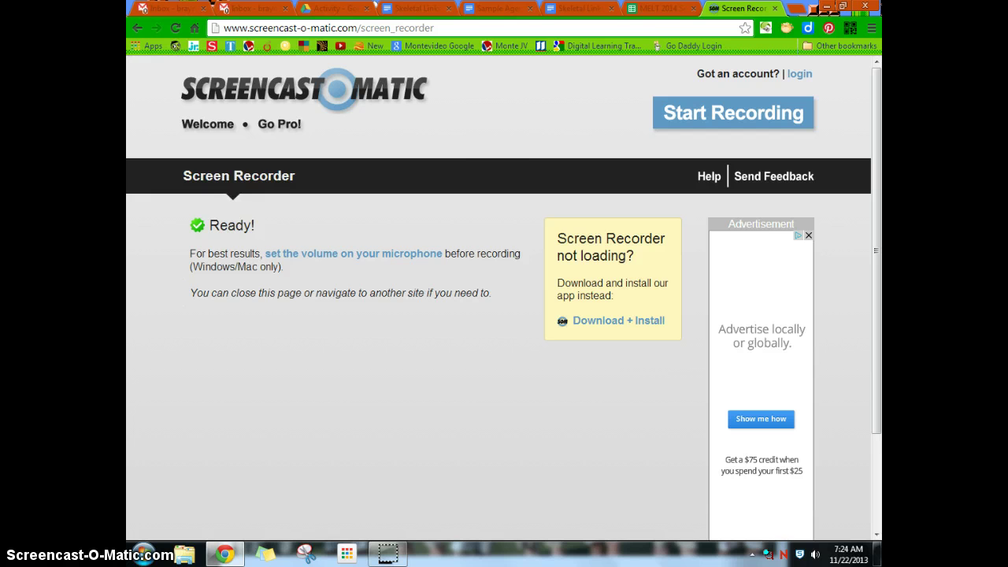
click(664, 10)
click(797, 9)
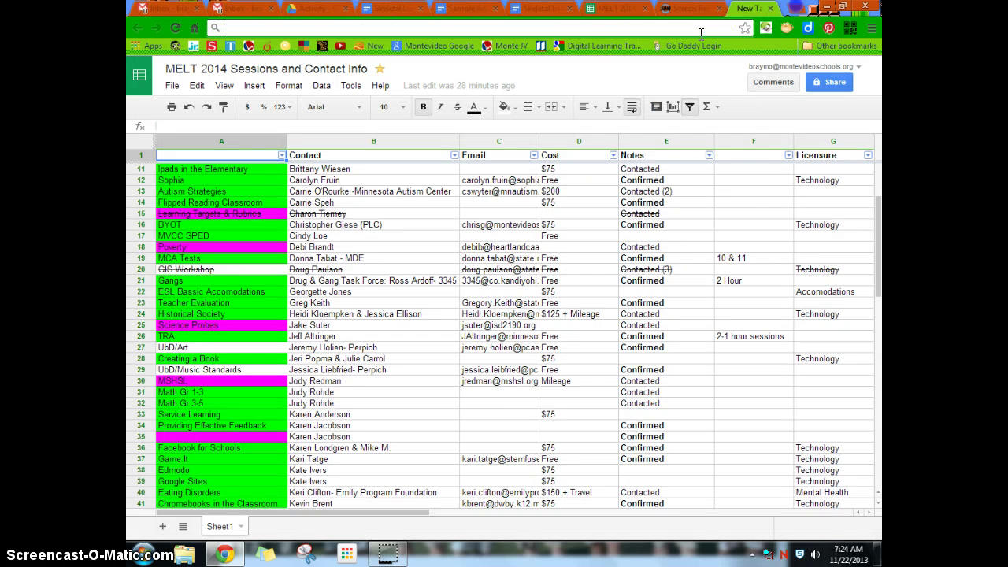